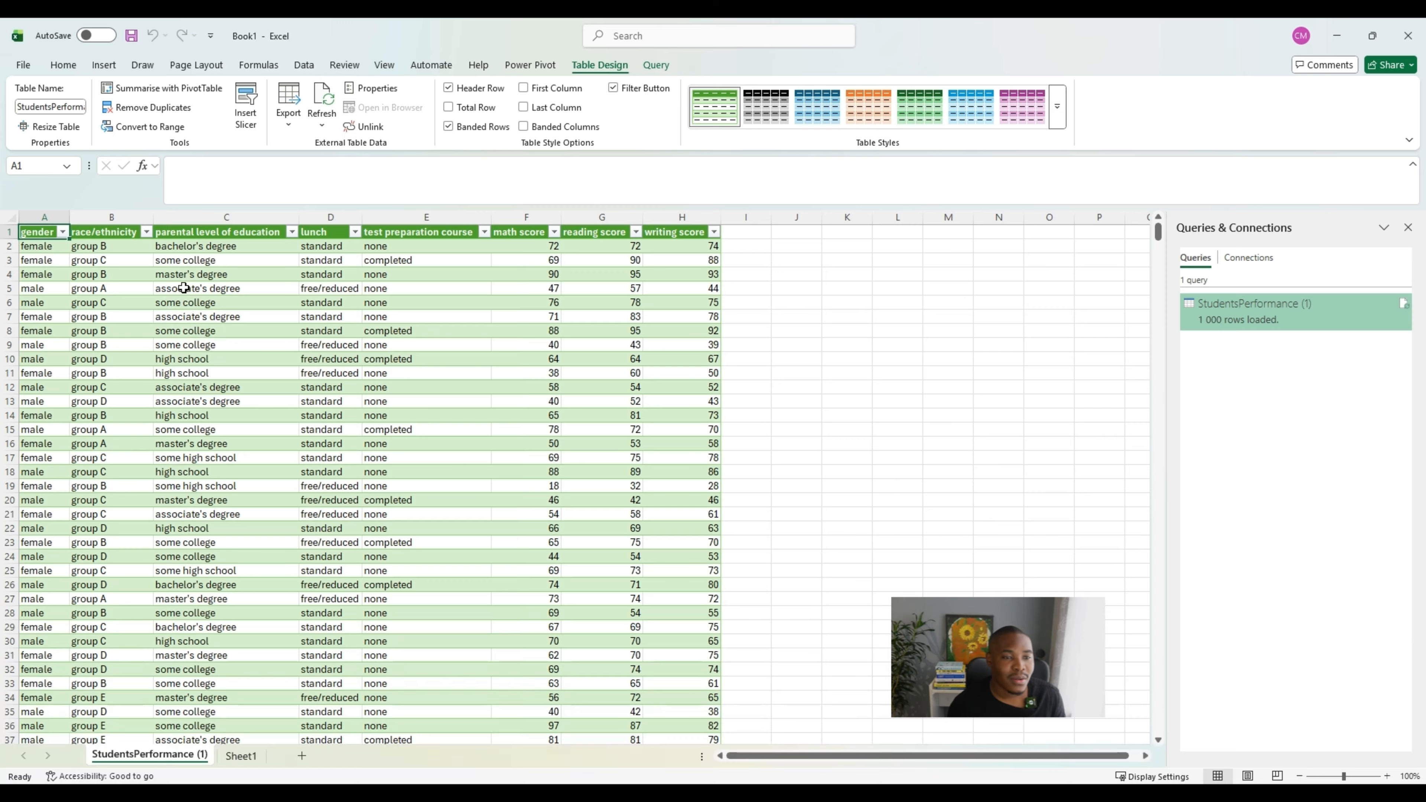
# Examine the student performance table's demographic, education, lunch, test preparation and score columns and its rows
pyautogui.click(136, 348)
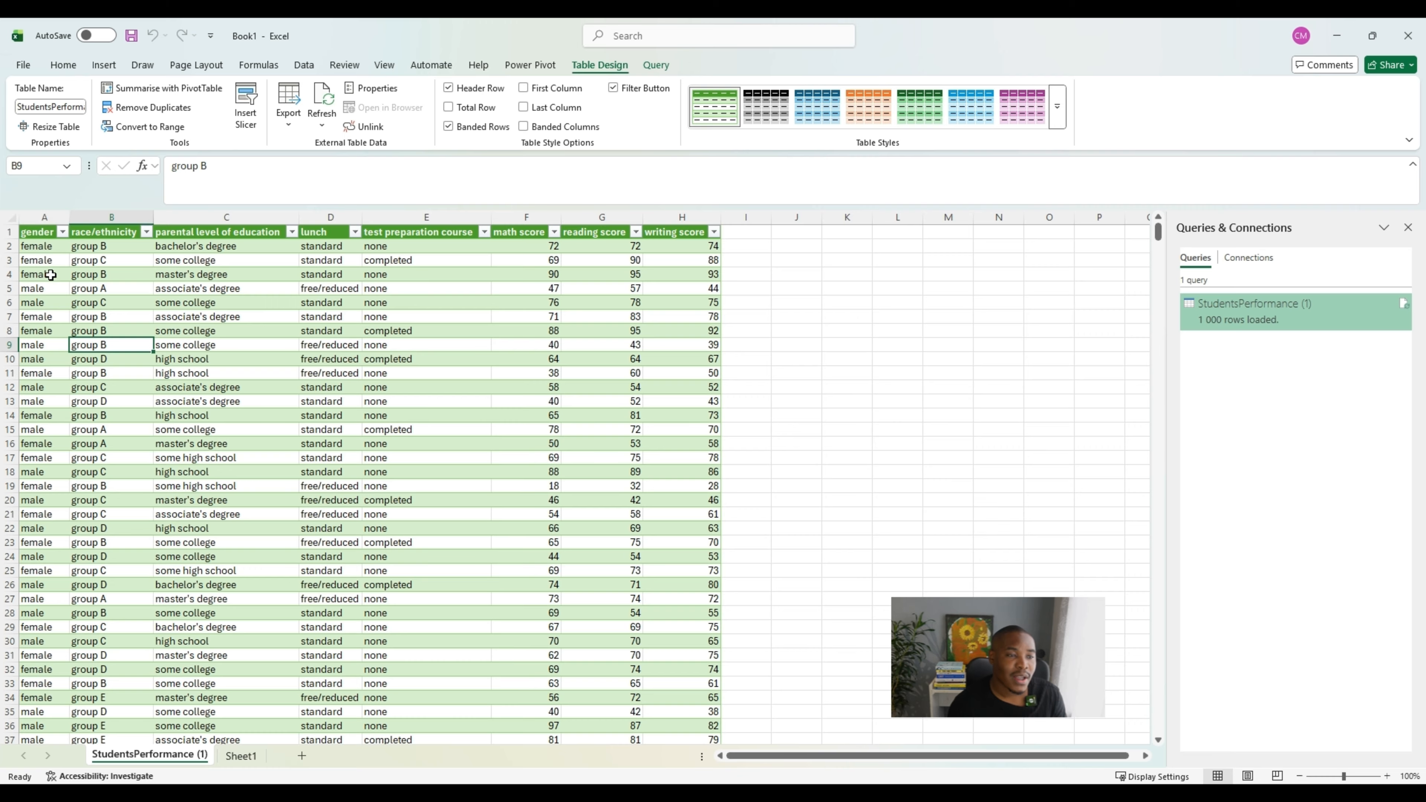
pyautogui.click(44, 211)
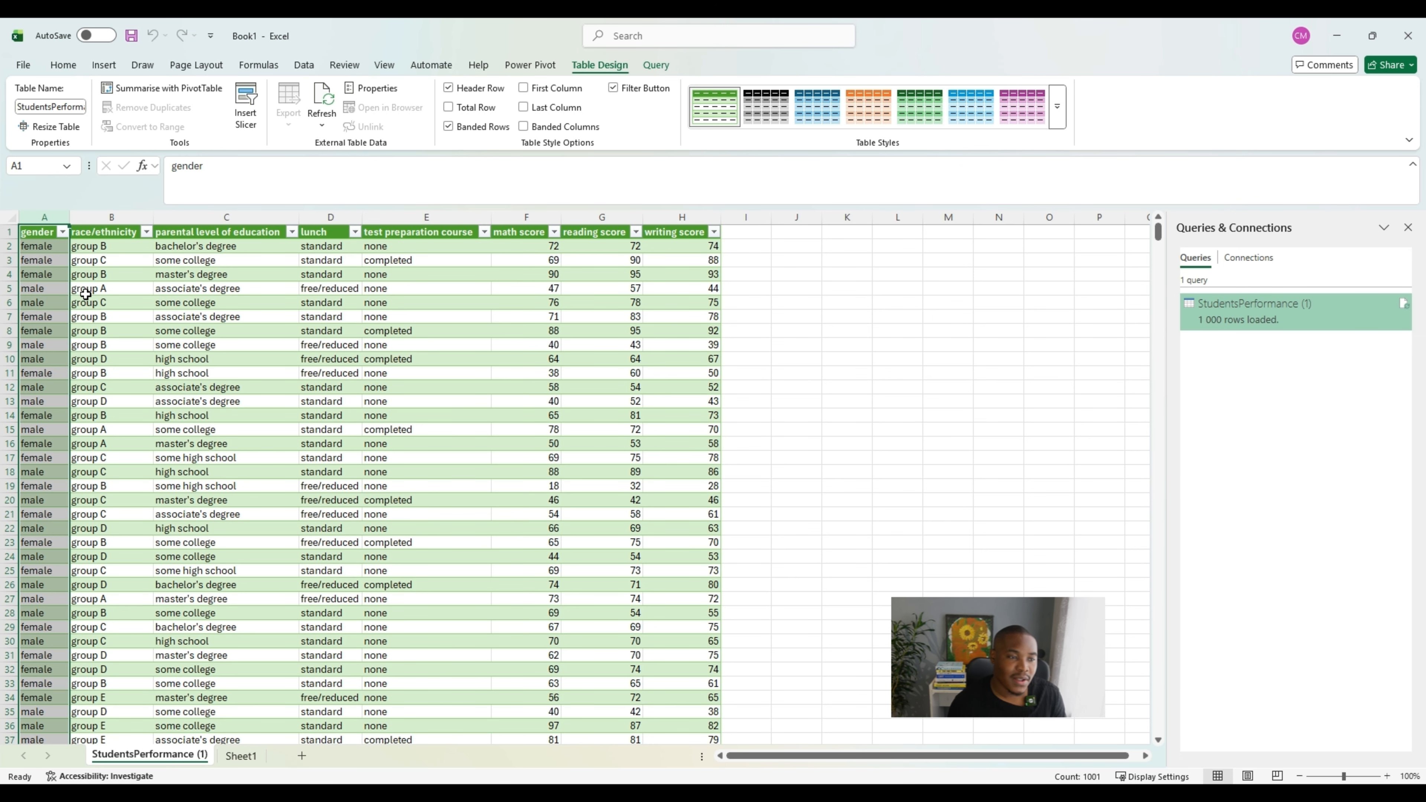
pyautogui.click(112, 217)
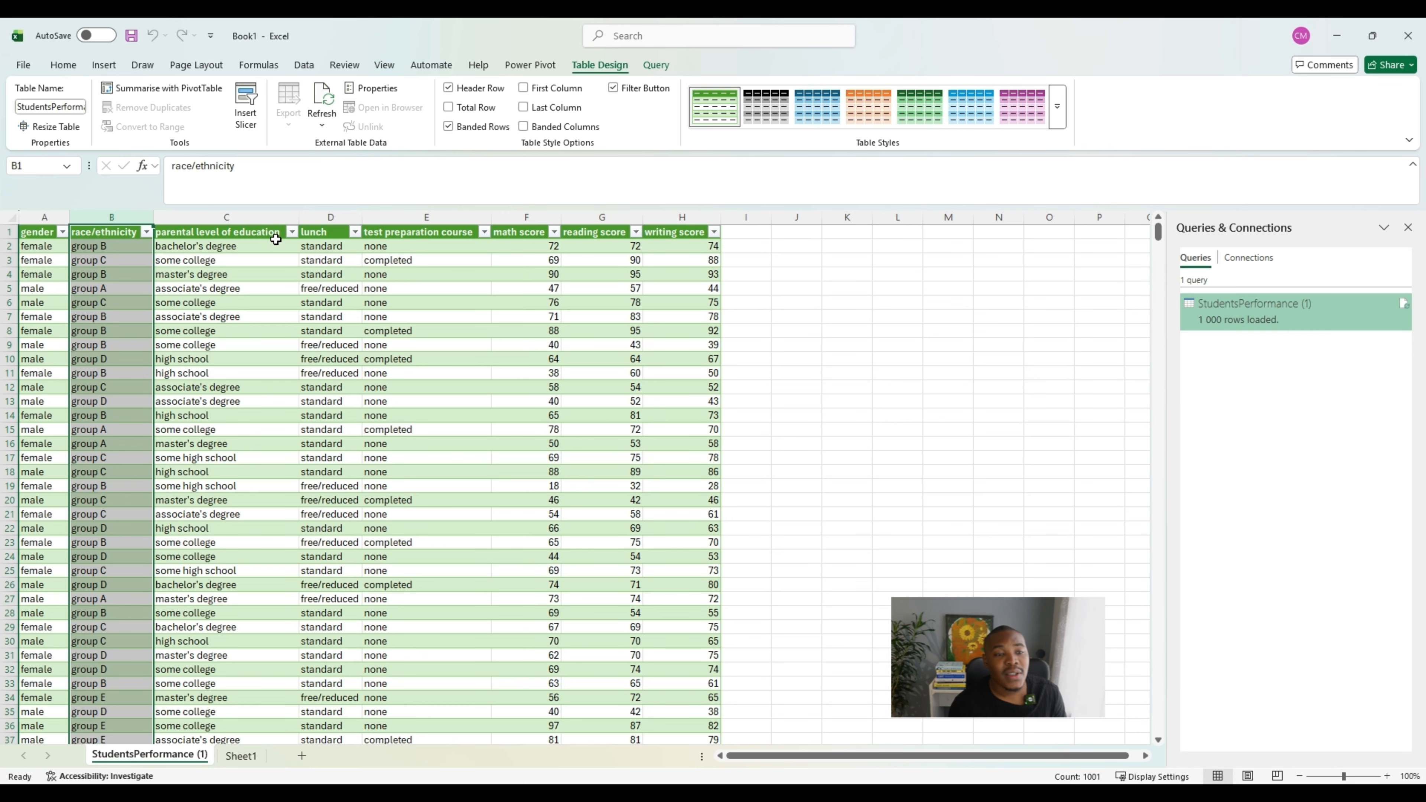
pyautogui.click(319, 247)
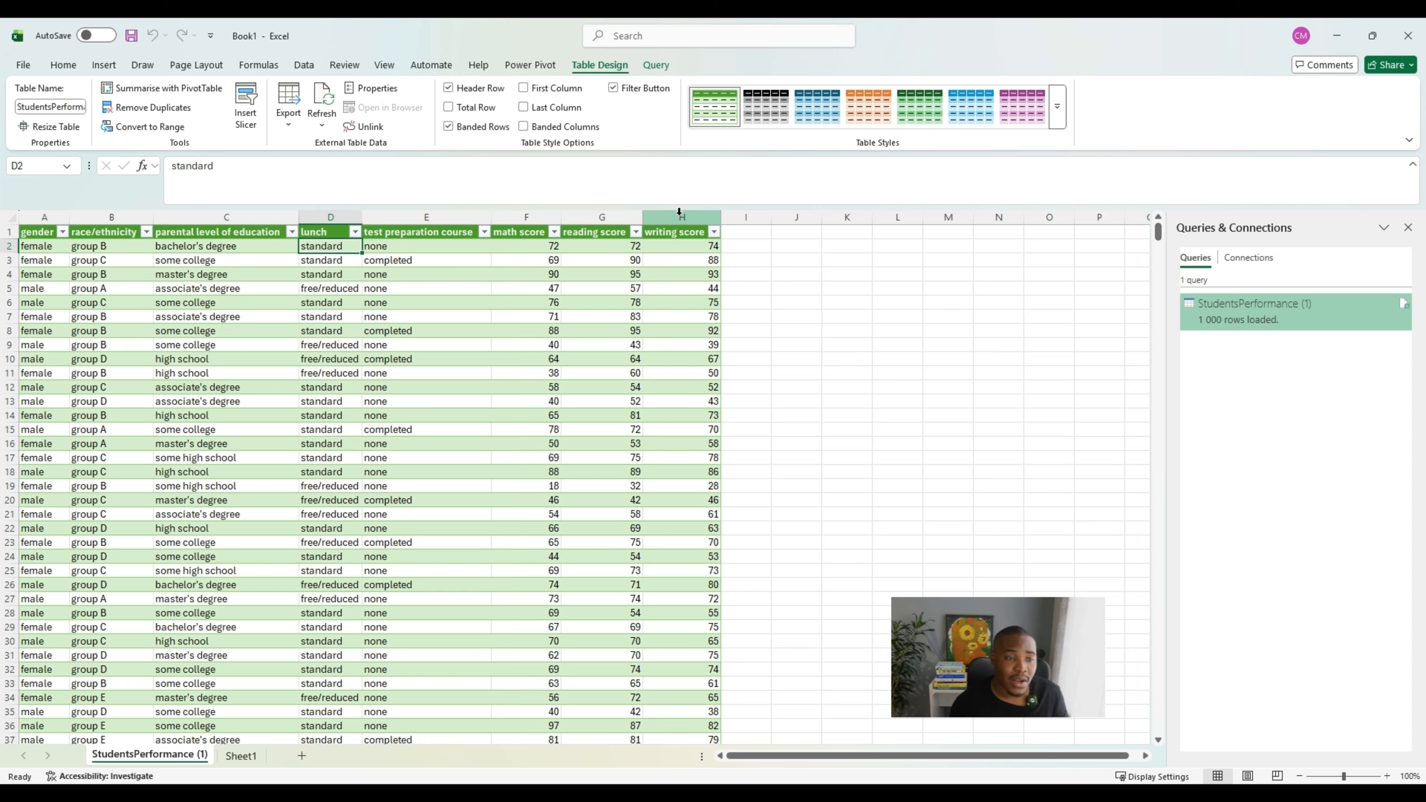
pyautogui.click(459, 385)
pyautogui.click(282, 305)
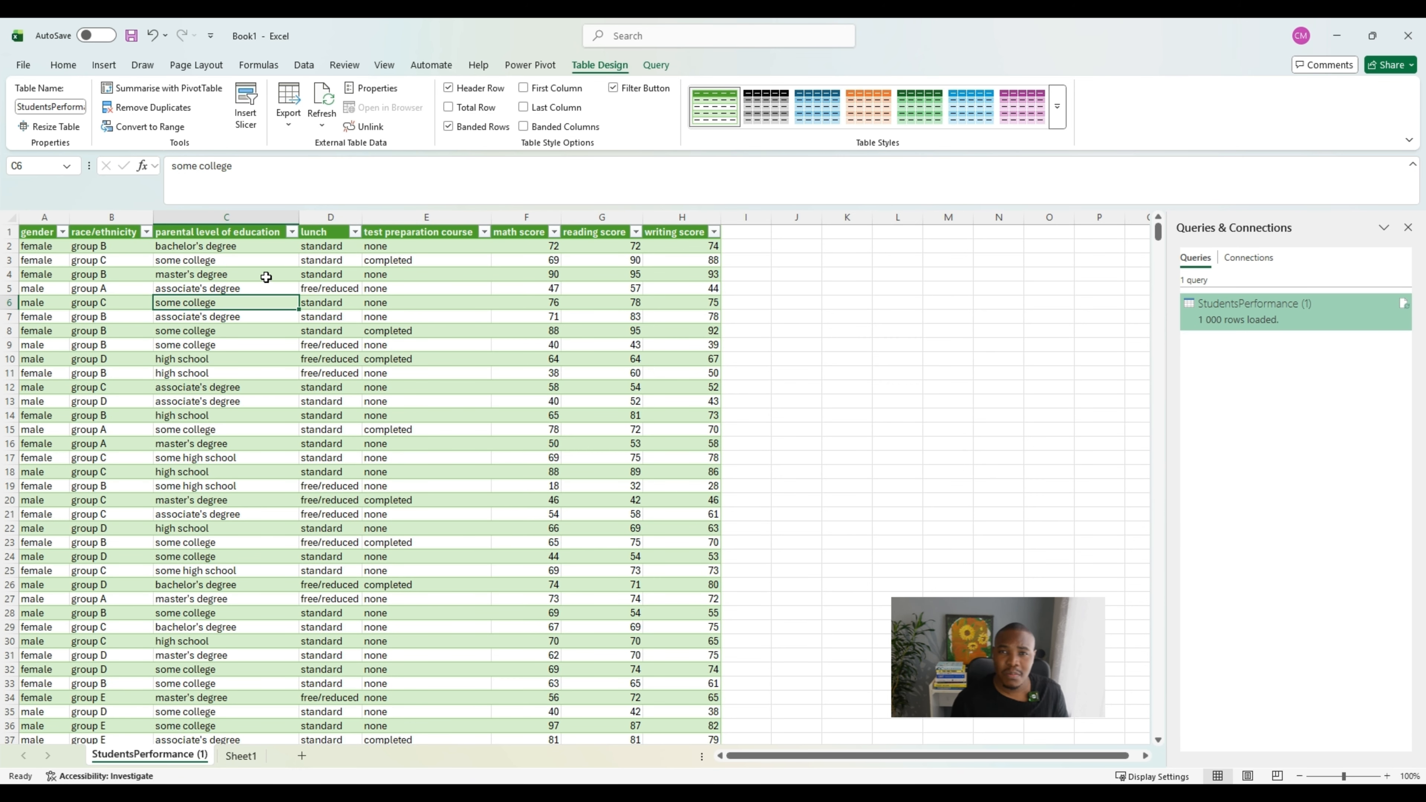
pyautogui.click(236, 360)
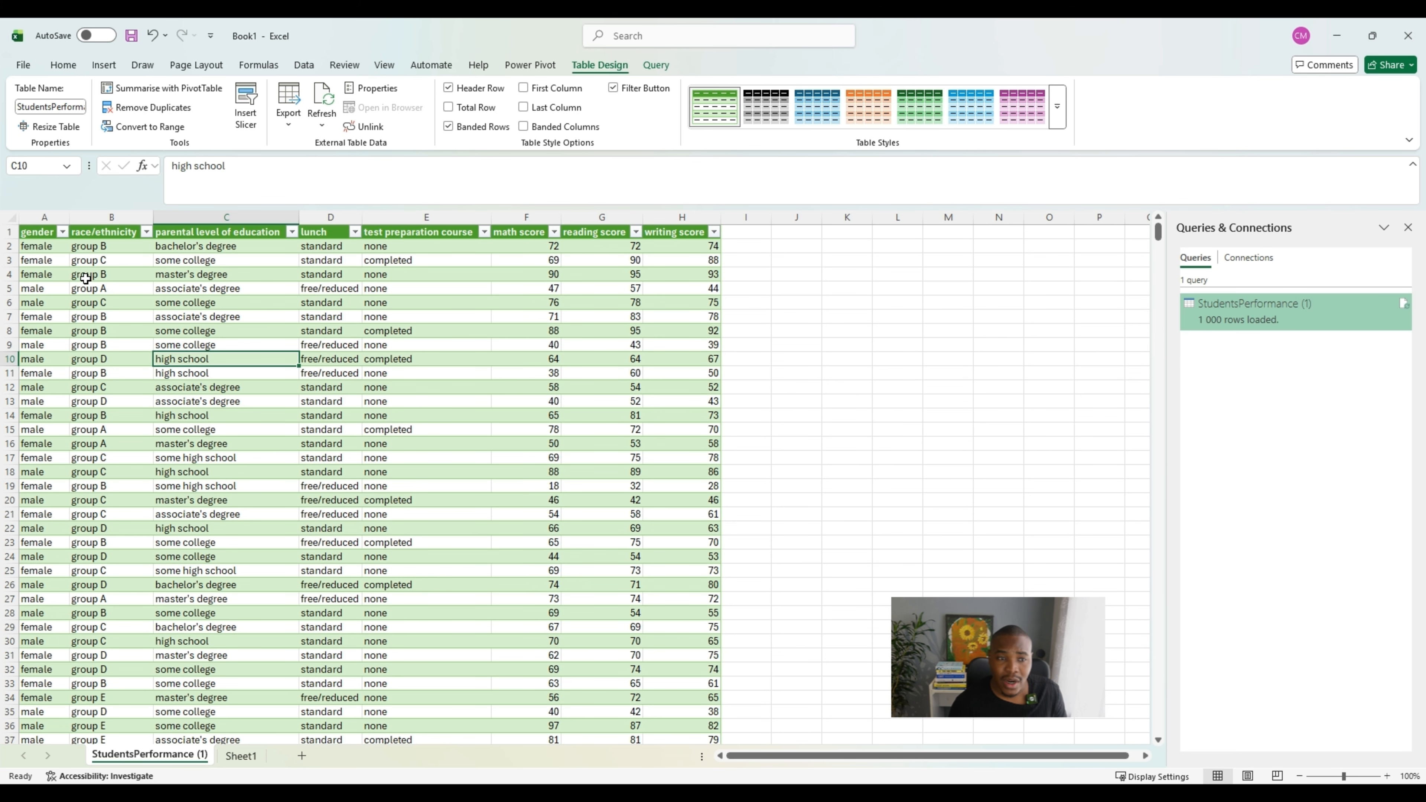
pyautogui.scroll(-5, 87, 303)
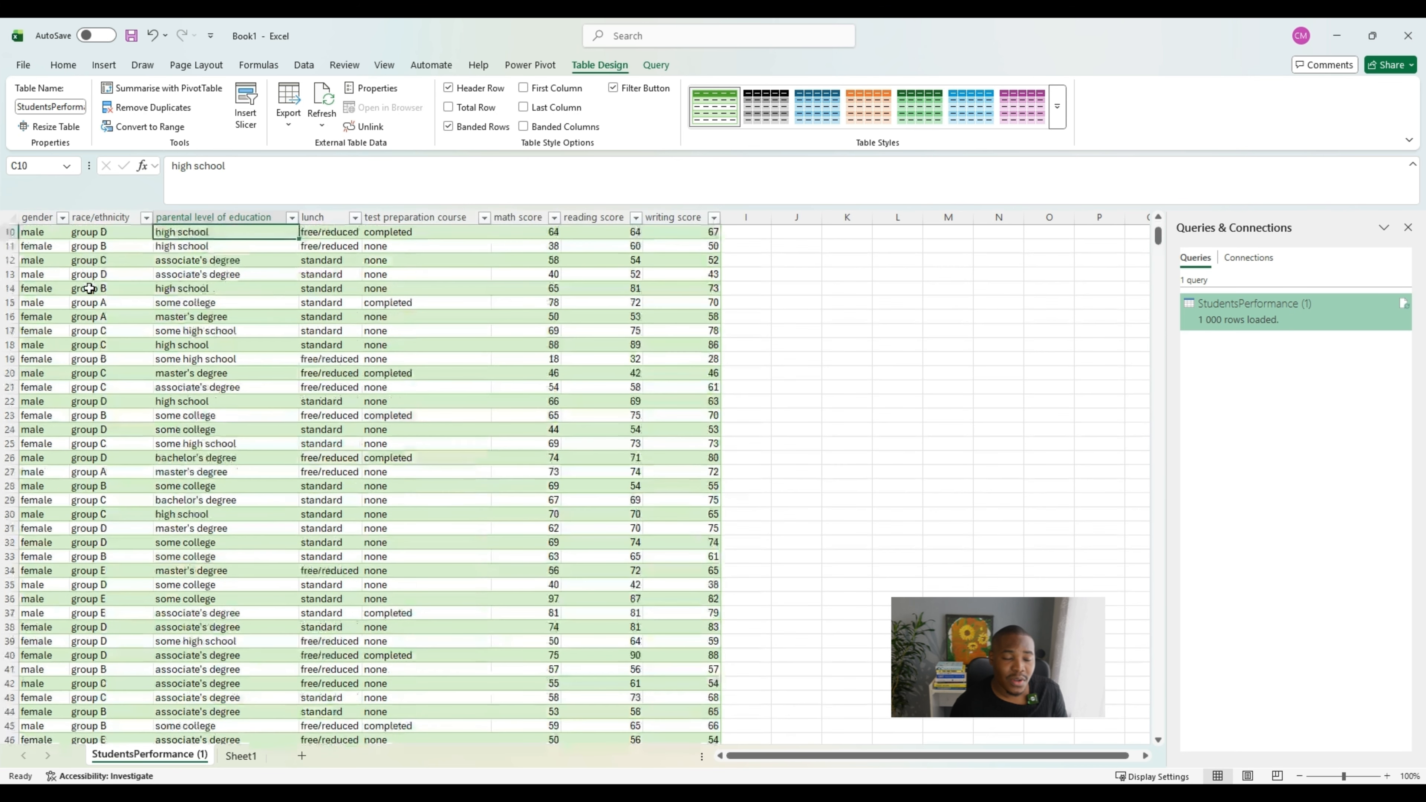
pyautogui.scroll(5, 120, 342)
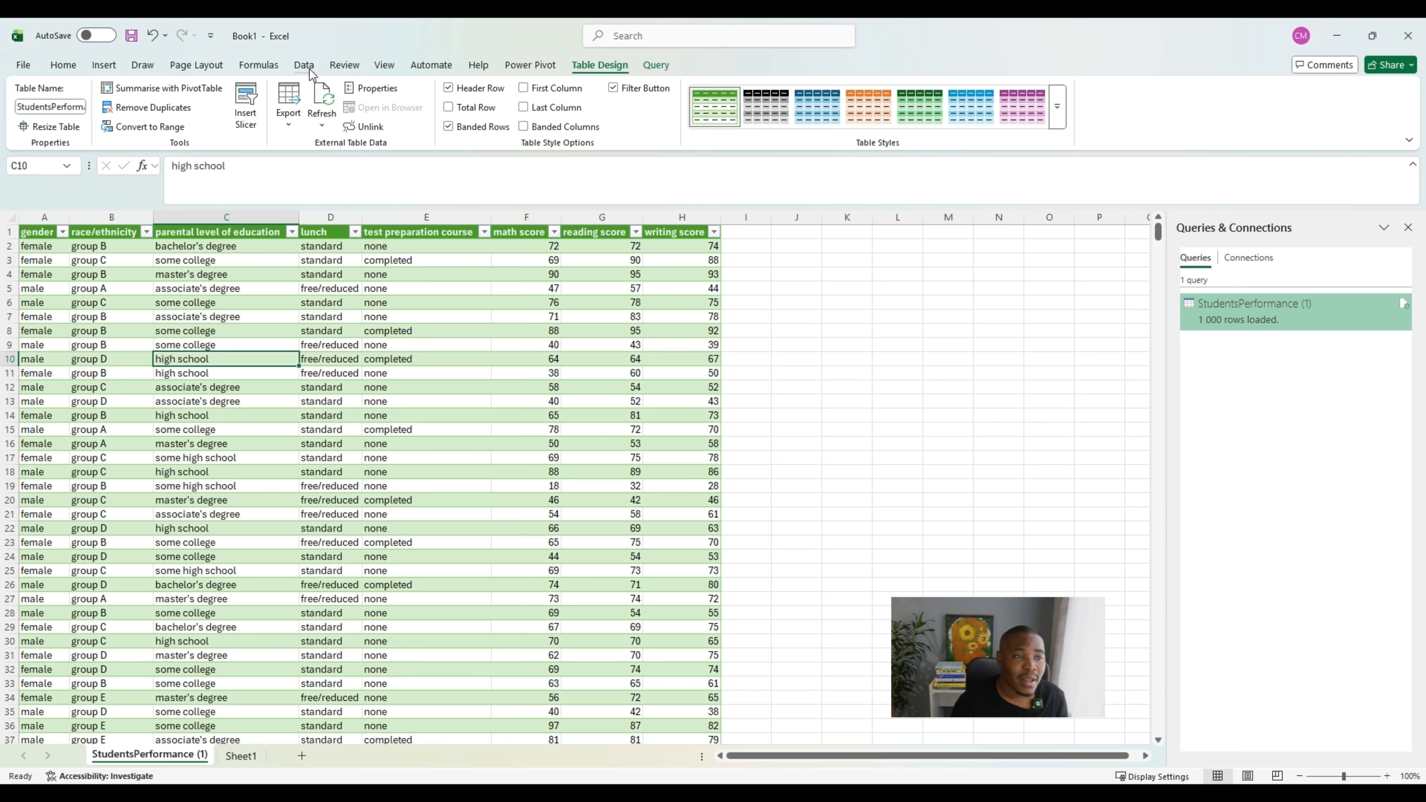
# Insert a PivotTable based on the student performance table in a new worksheet
pyautogui.click(104, 65)
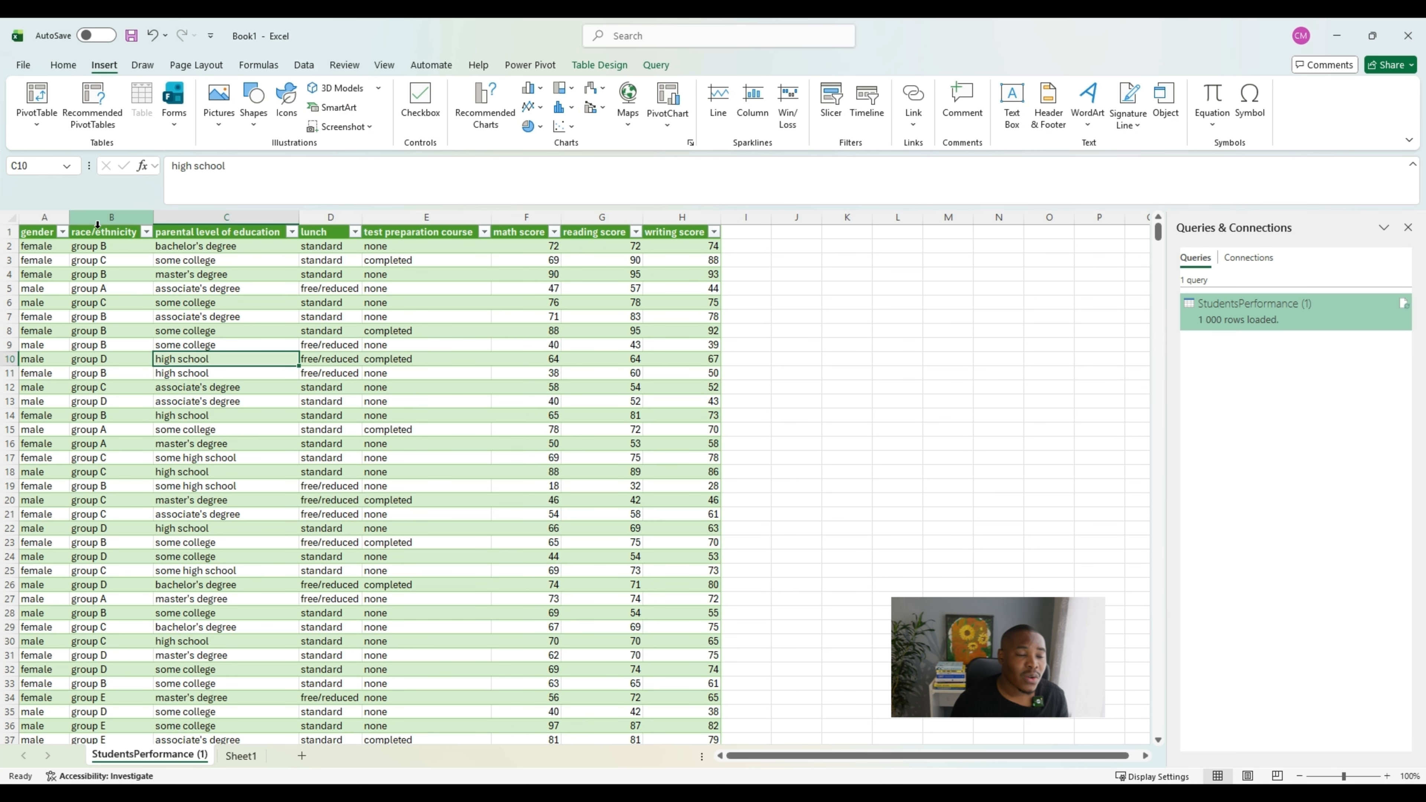
pyautogui.click(36, 115)
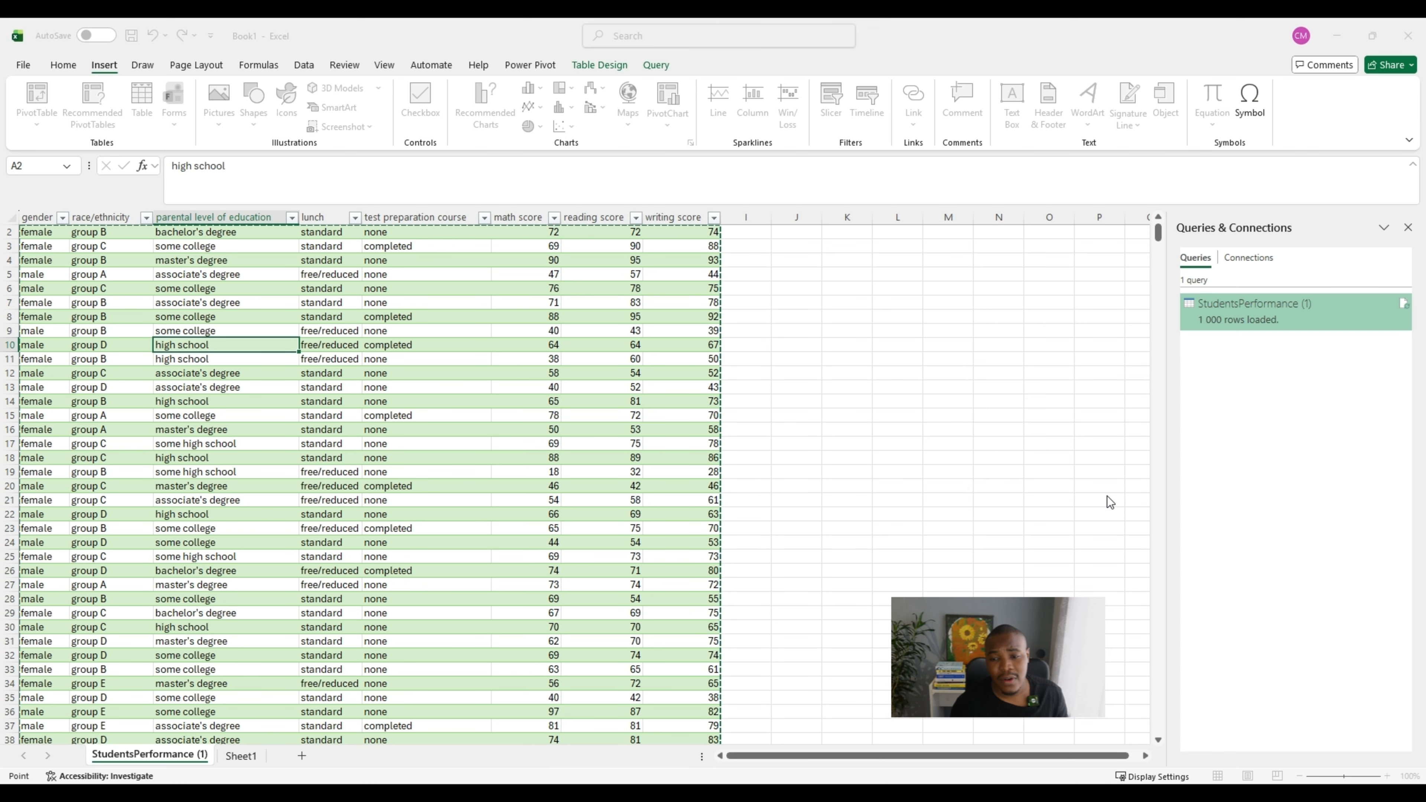
pyautogui.press('Return')
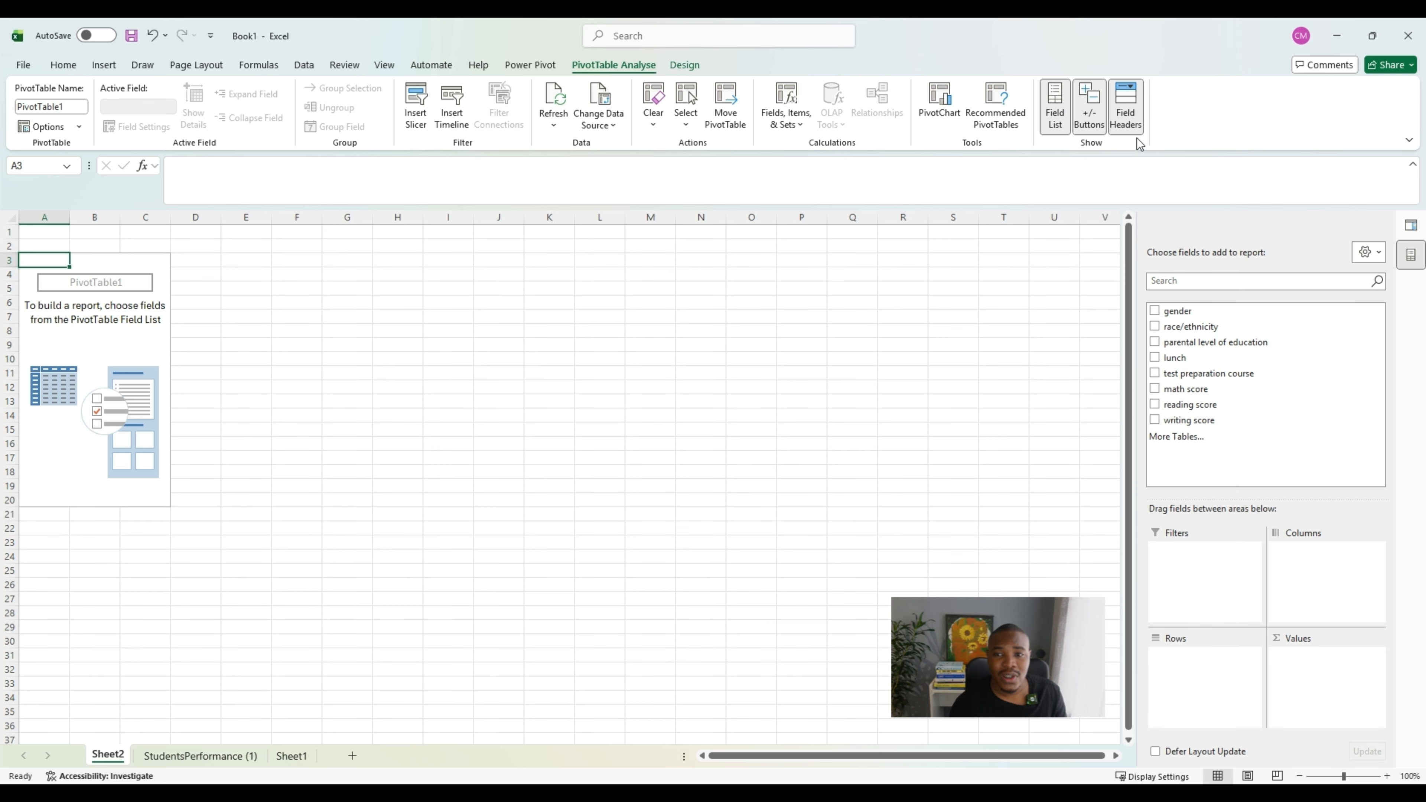
pyautogui.click(685, 68)
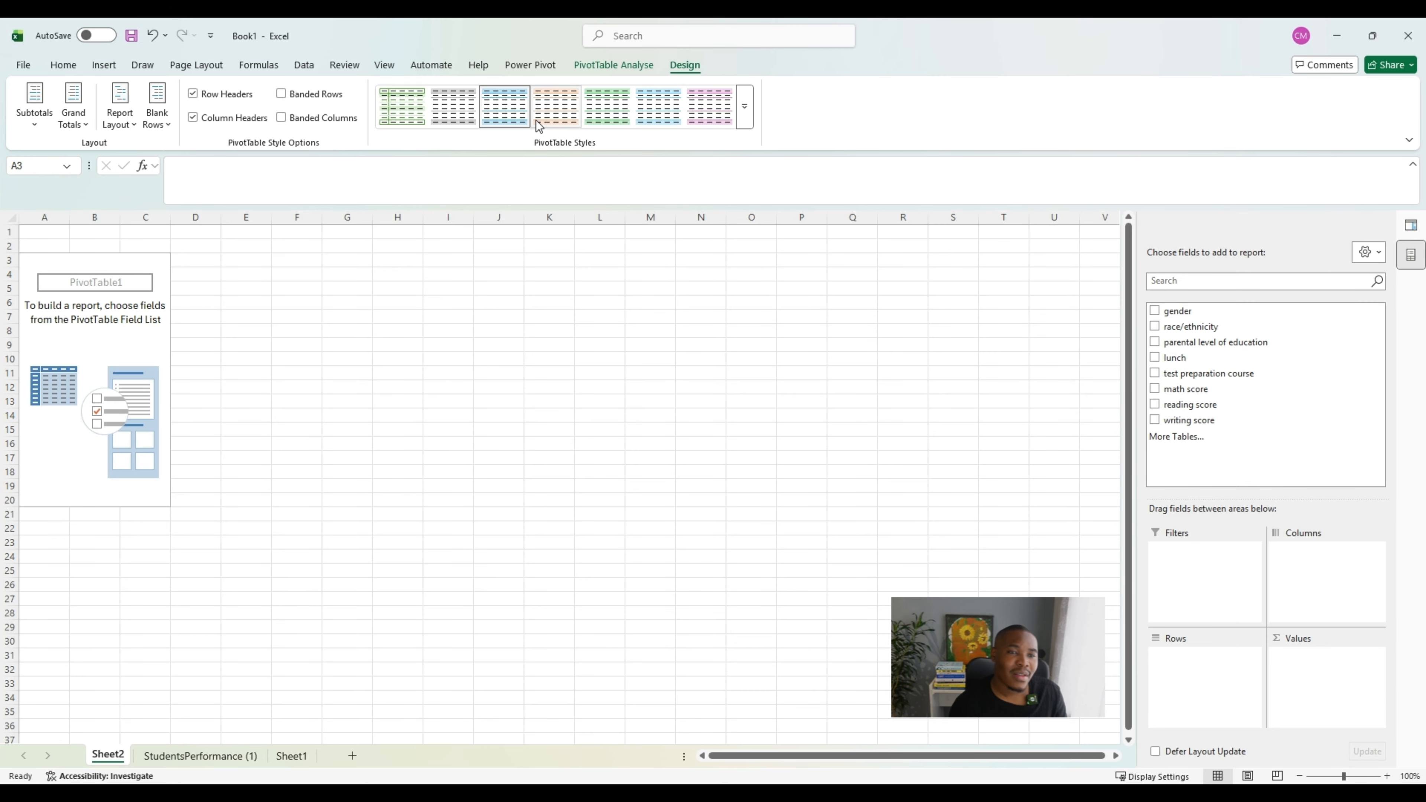
pyautogui.click(631, 69)
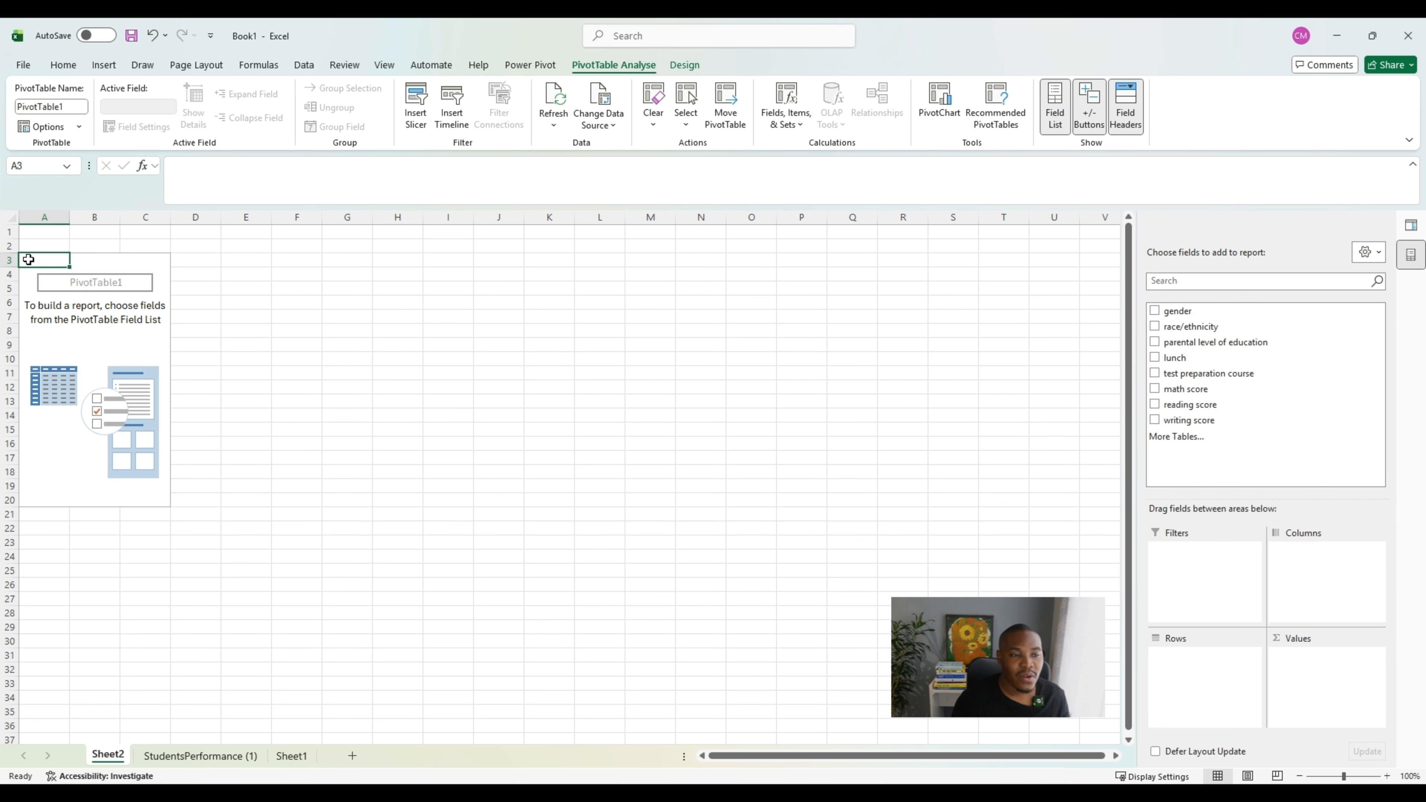
pyautogui.moveTo(25, 259)
pyautogui.mouseDown()
pyautogui.moveTo(306, 248)
pyautogui.moveTo(574, 290)
pyautogui.moveTo(783, 296)
pyautogui.moveTo(988, 259)
pyautogui.mouseUp()
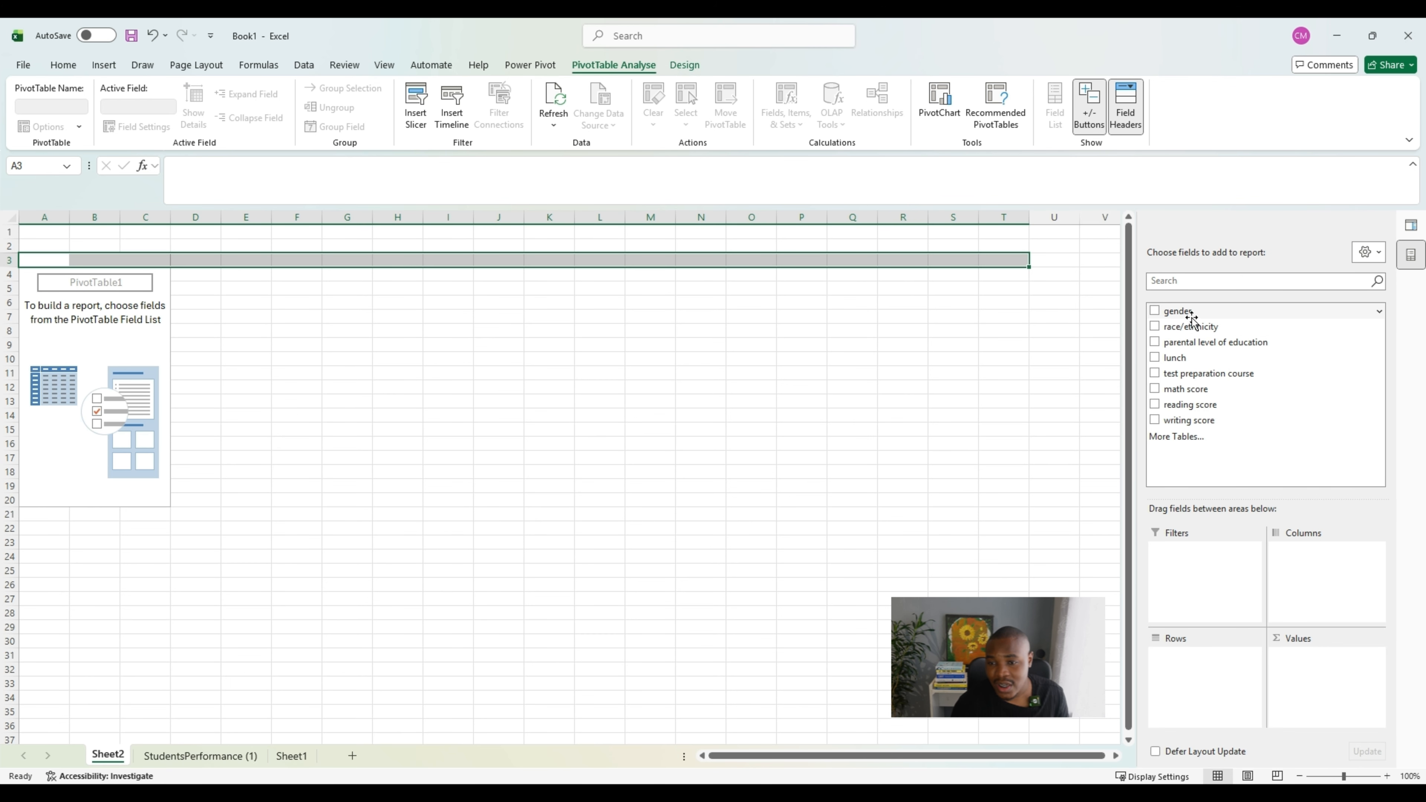
# Add gender to the PivotTable, try it as a column field, and place it back in the rows
pyautogui.moveTo(1190, 312); pyautogui.dragTo(1186, 671)
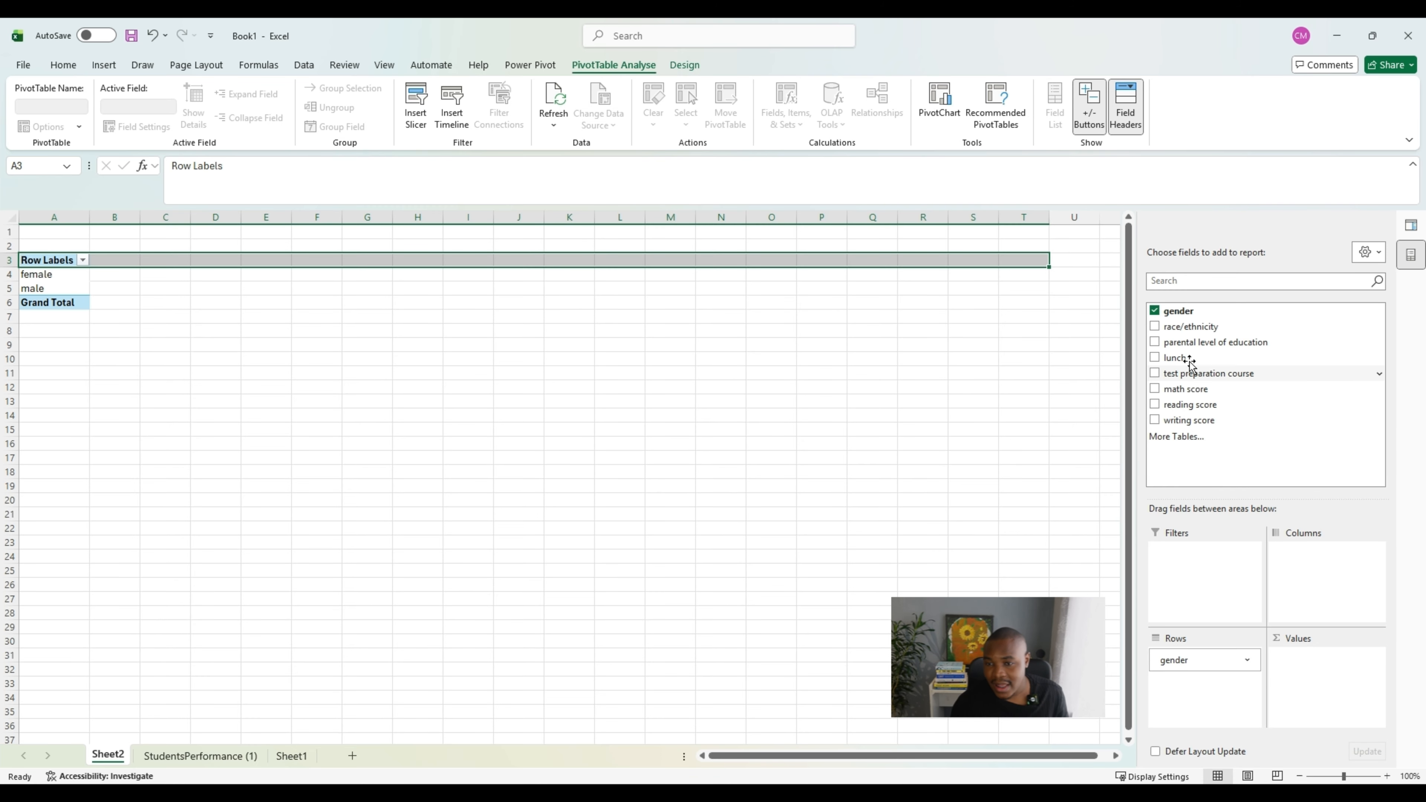
pyautogui.moveTo(1174, 660); pyautogui.dragTo(1293, 581)
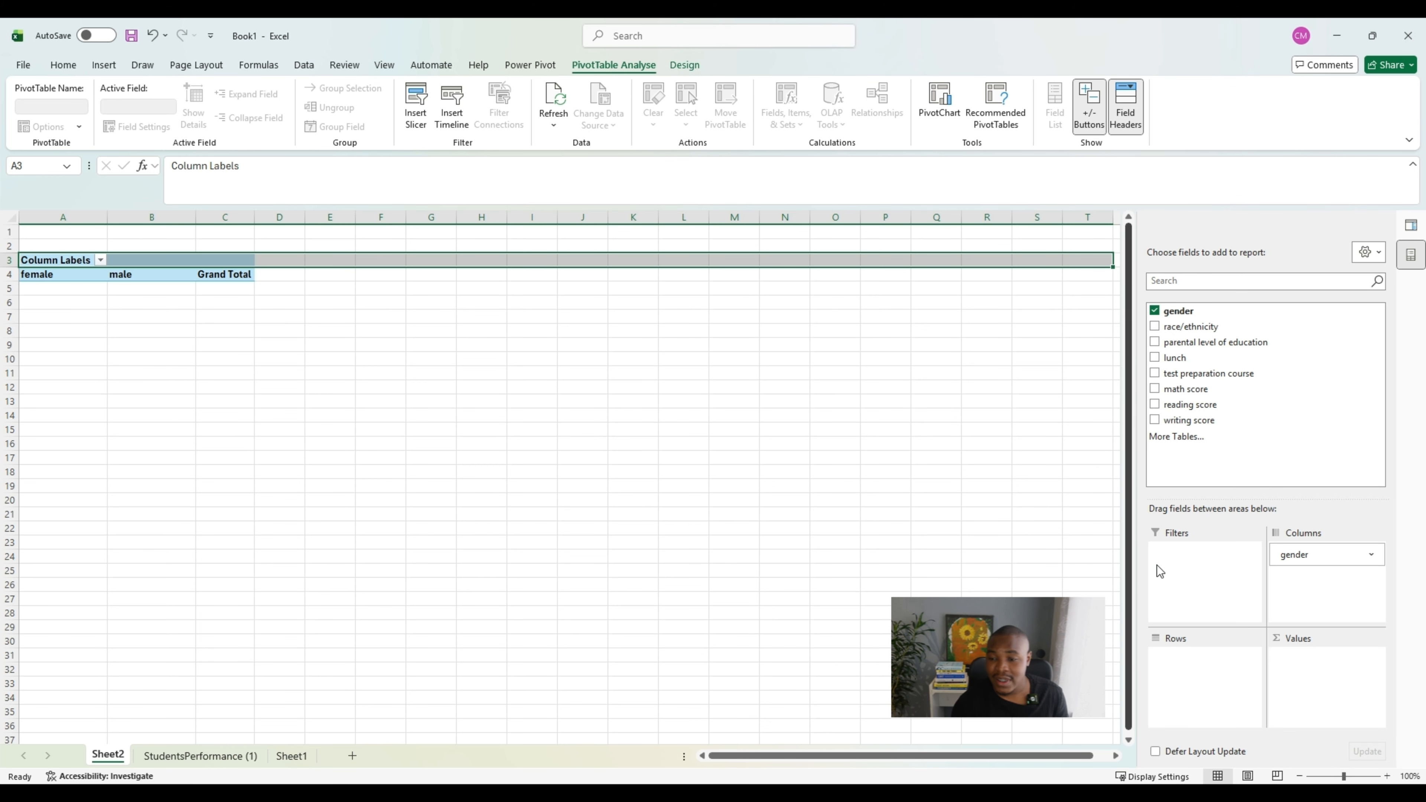
pyautogui.moveTo(1307, 555); pyautogui.dragTo(1207, 662)
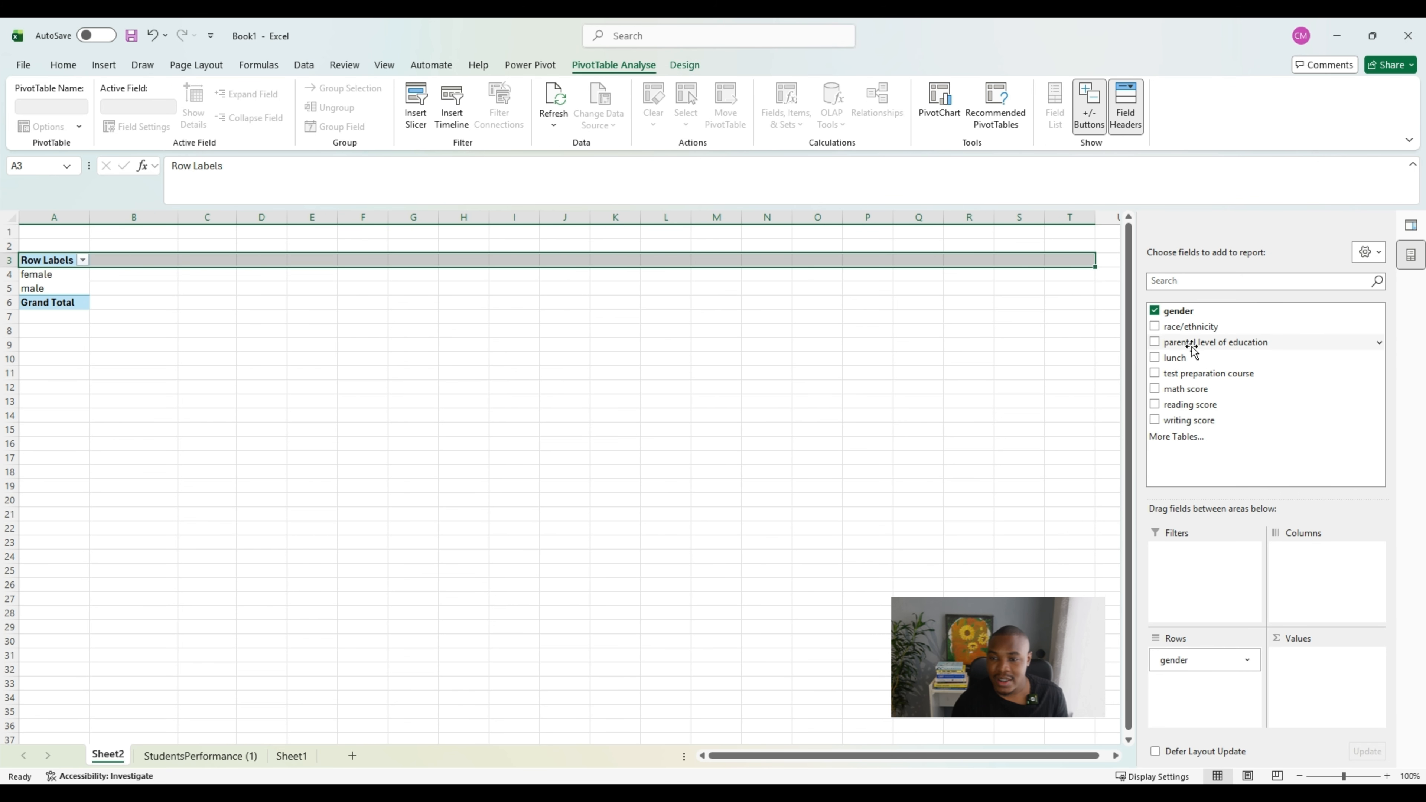
# Add race/ethnicity as the PivotTable's column field and check it against the source table
pyautogui.moveTo(1185, 327); pyautogui.dragTo(1317, 567)
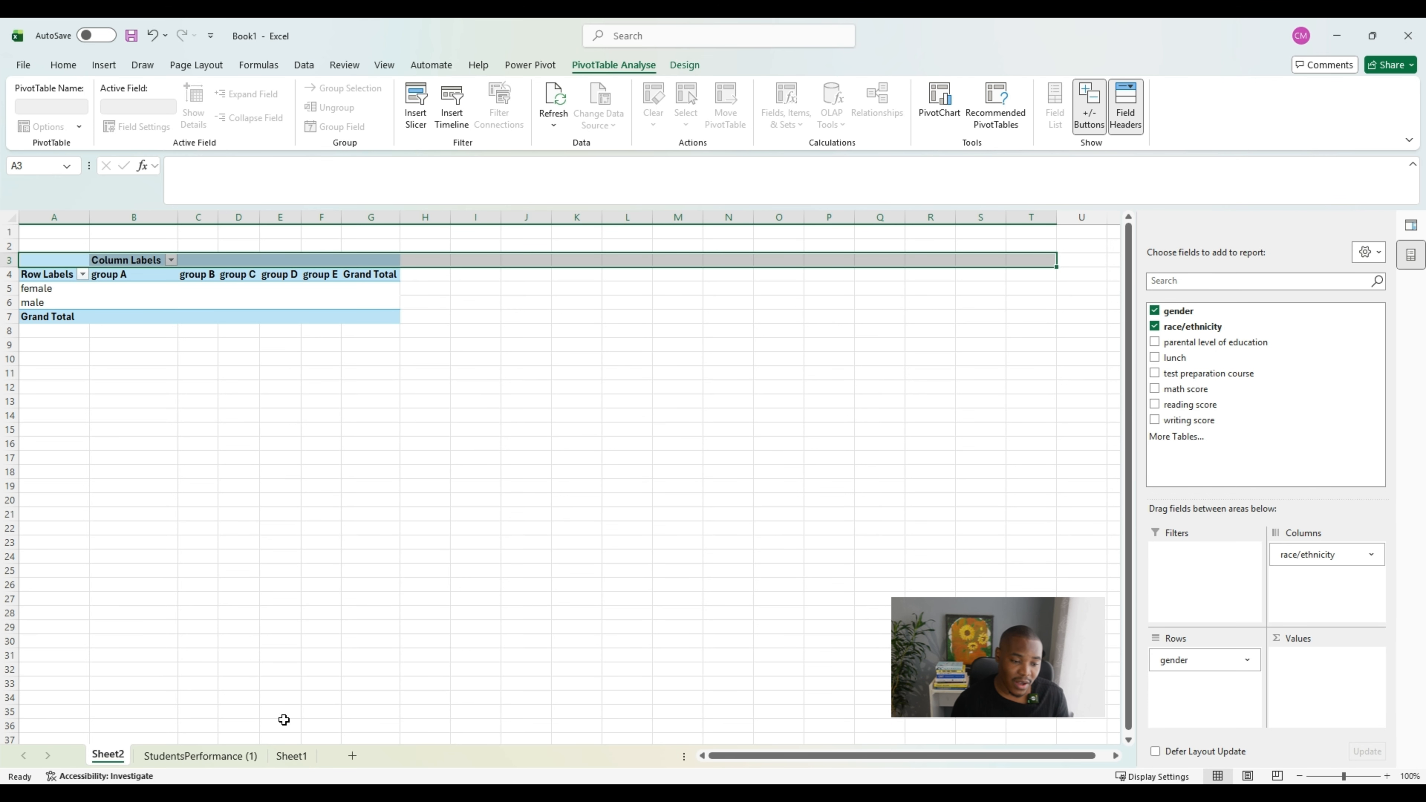
pyautogui.click(230, 756)
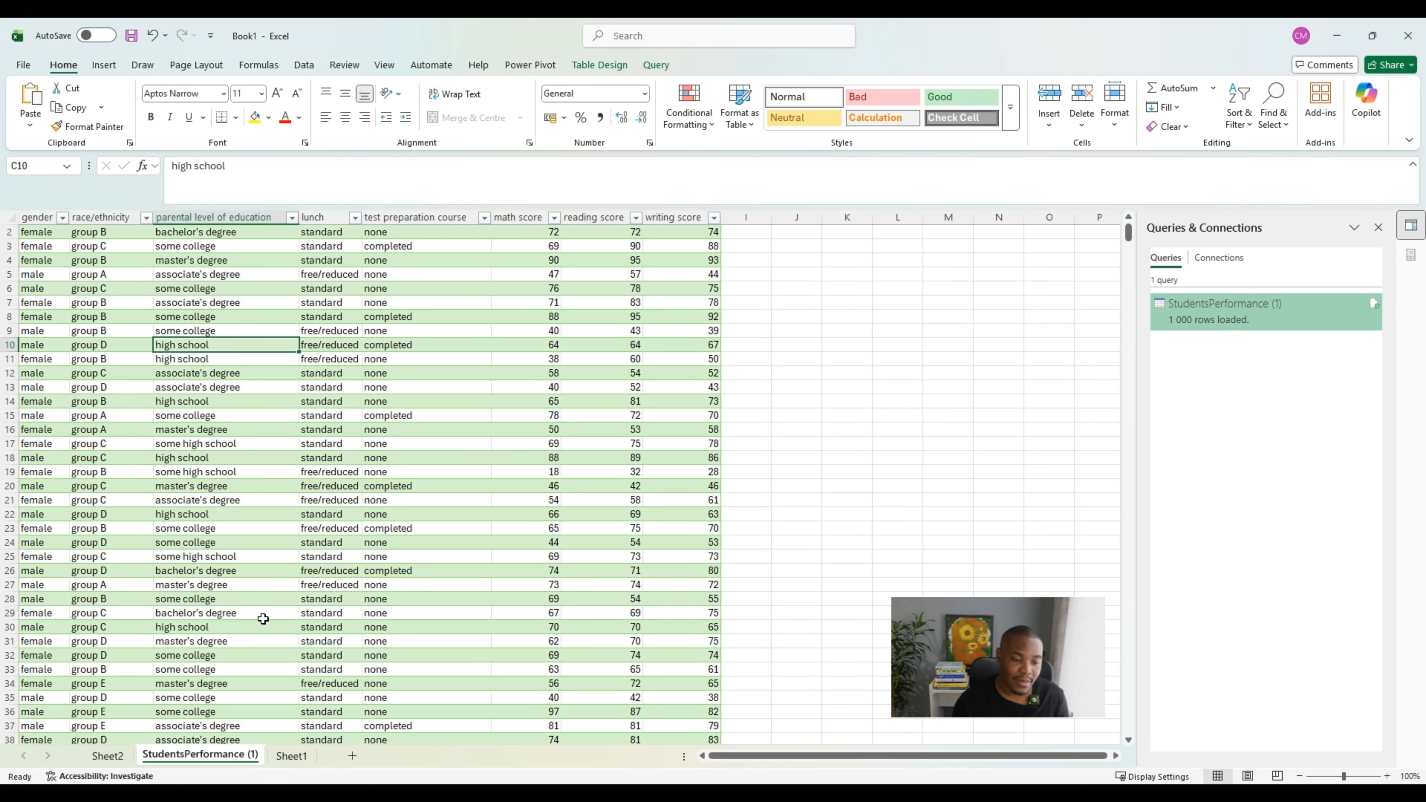
pyautogui.click(123, 758)
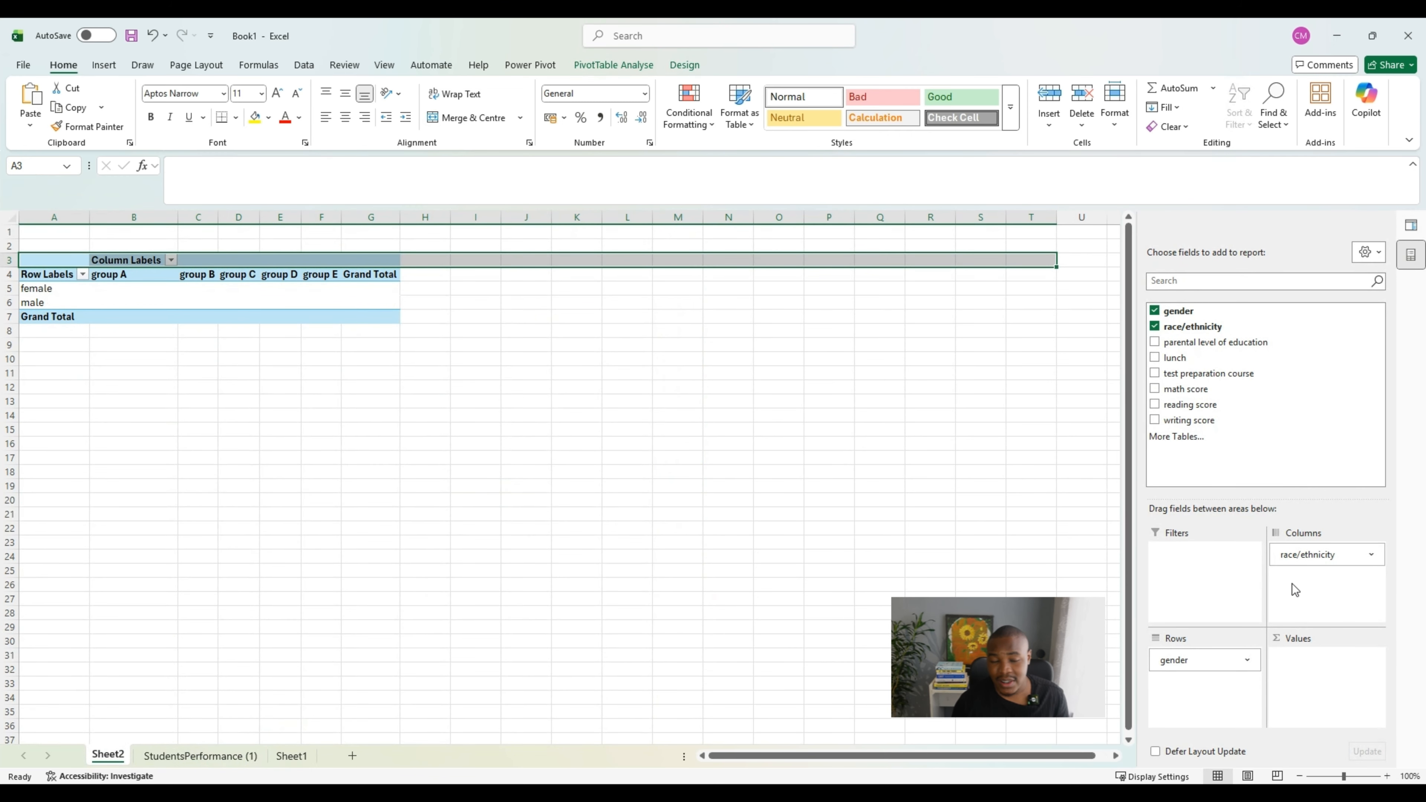
# Move race/ethnicity into the rows, try it above gender, and restore gender as the outer row field
pyautogui.moveTo(1321, 555); pyautogui.dragTo(1215, 684)
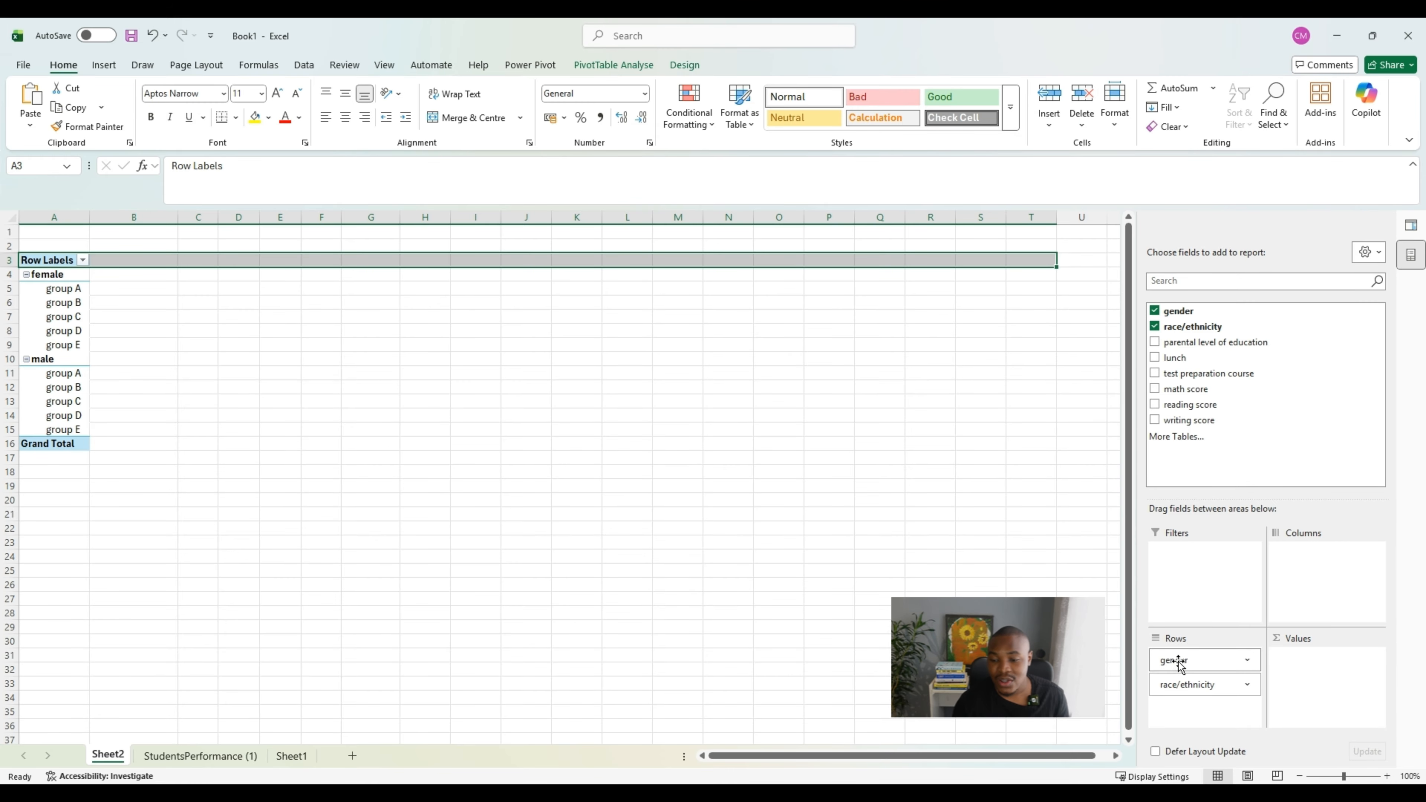
pyautogui.moveTo(1179, 661); pyautogui.dragTo(1182, 689)
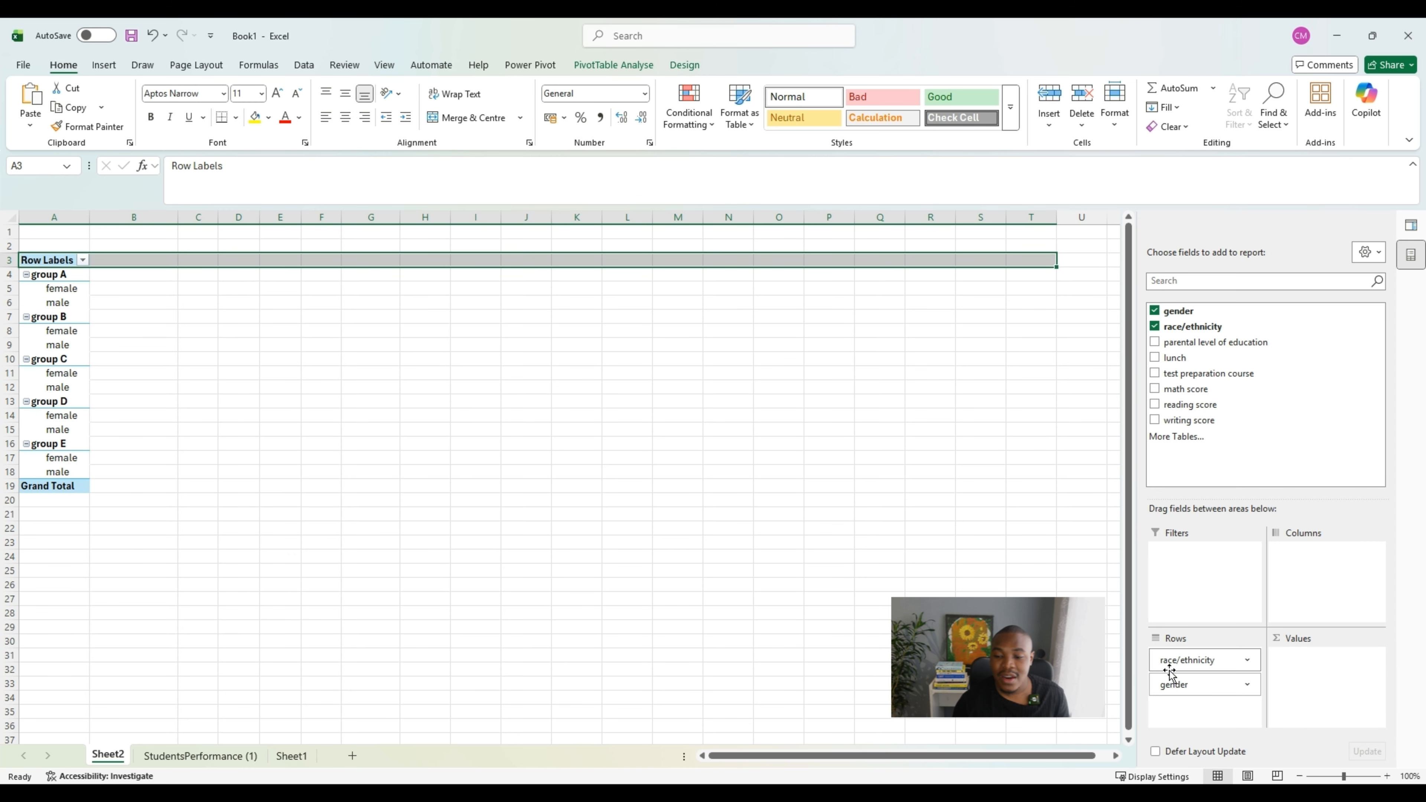
pyautogui.moveTo(1192, 686); pyautogui.dragTo(1190, 659)
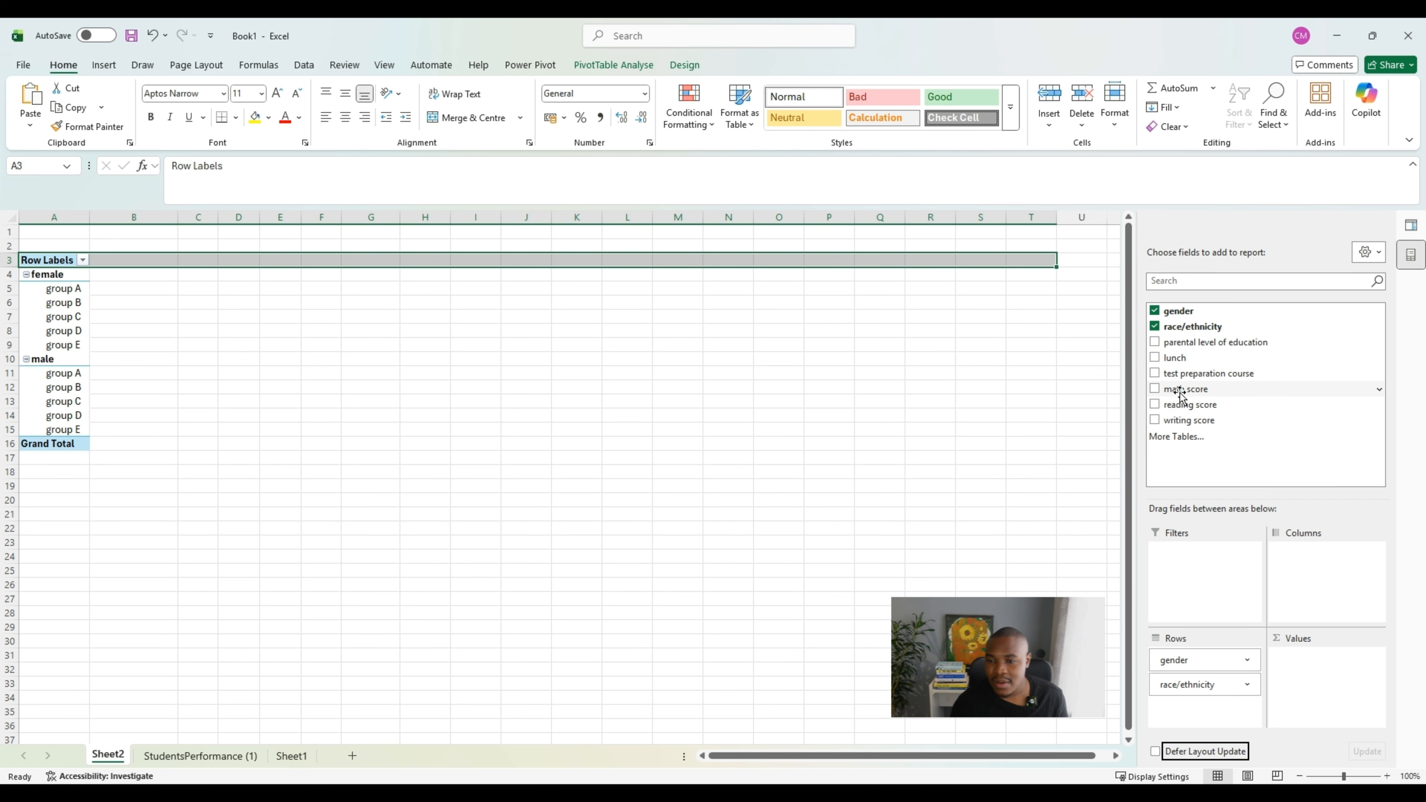
# Add math score to the PivotTable values and compare the summary with the source table
pyautogui.moveTo(1181, 393); pyautogui.dragTo(1302, 665)
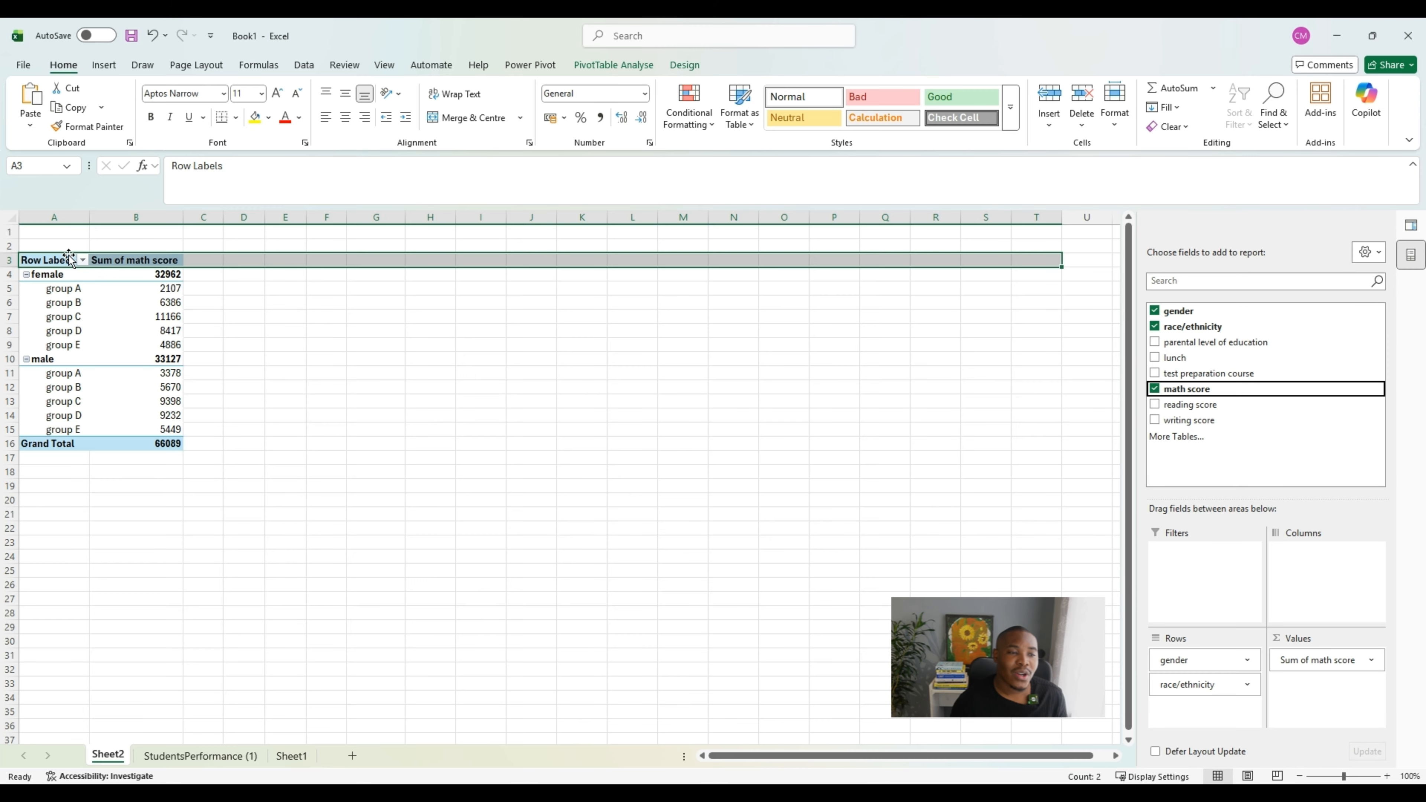
pyautogui.click(227, 758)
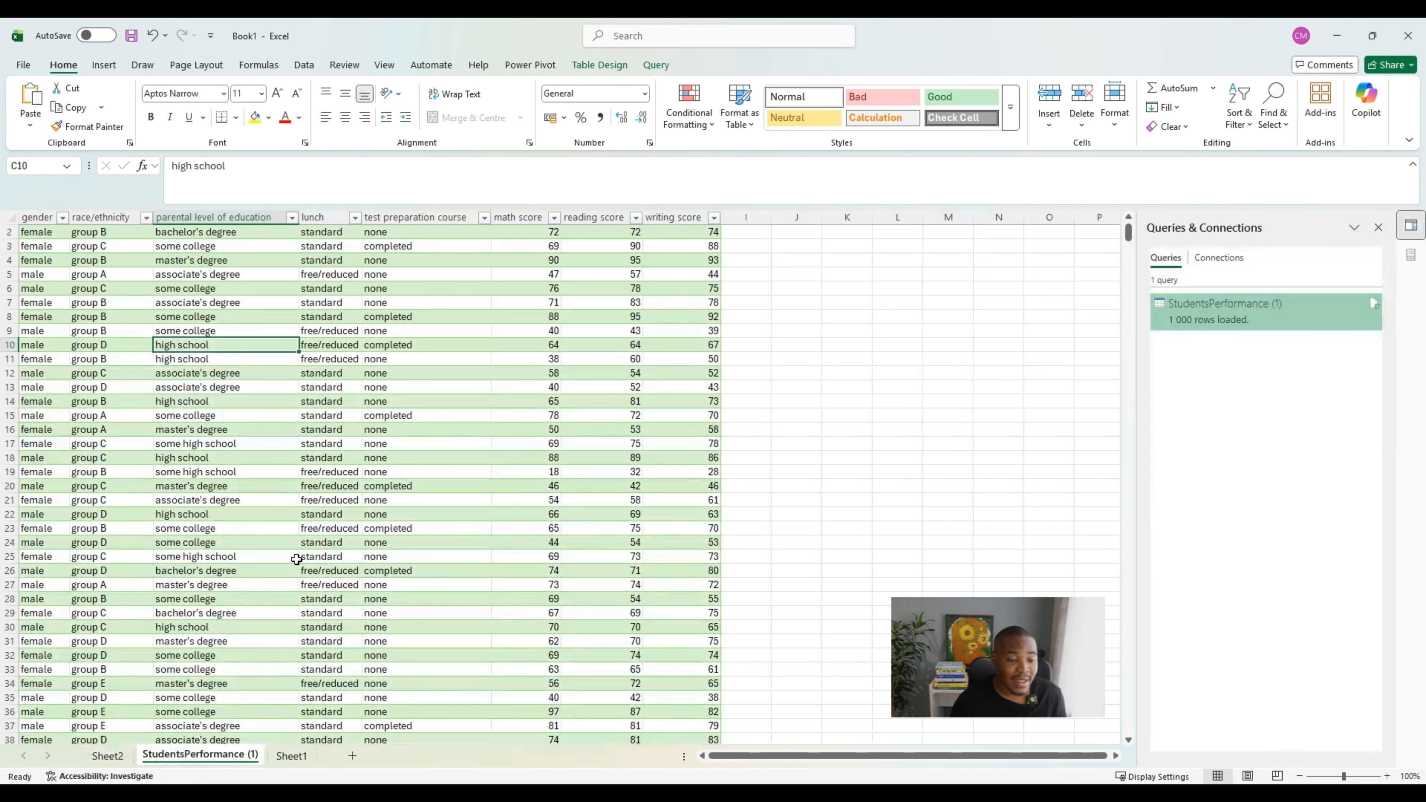
pyautogui.scroll(1, 226, 426)
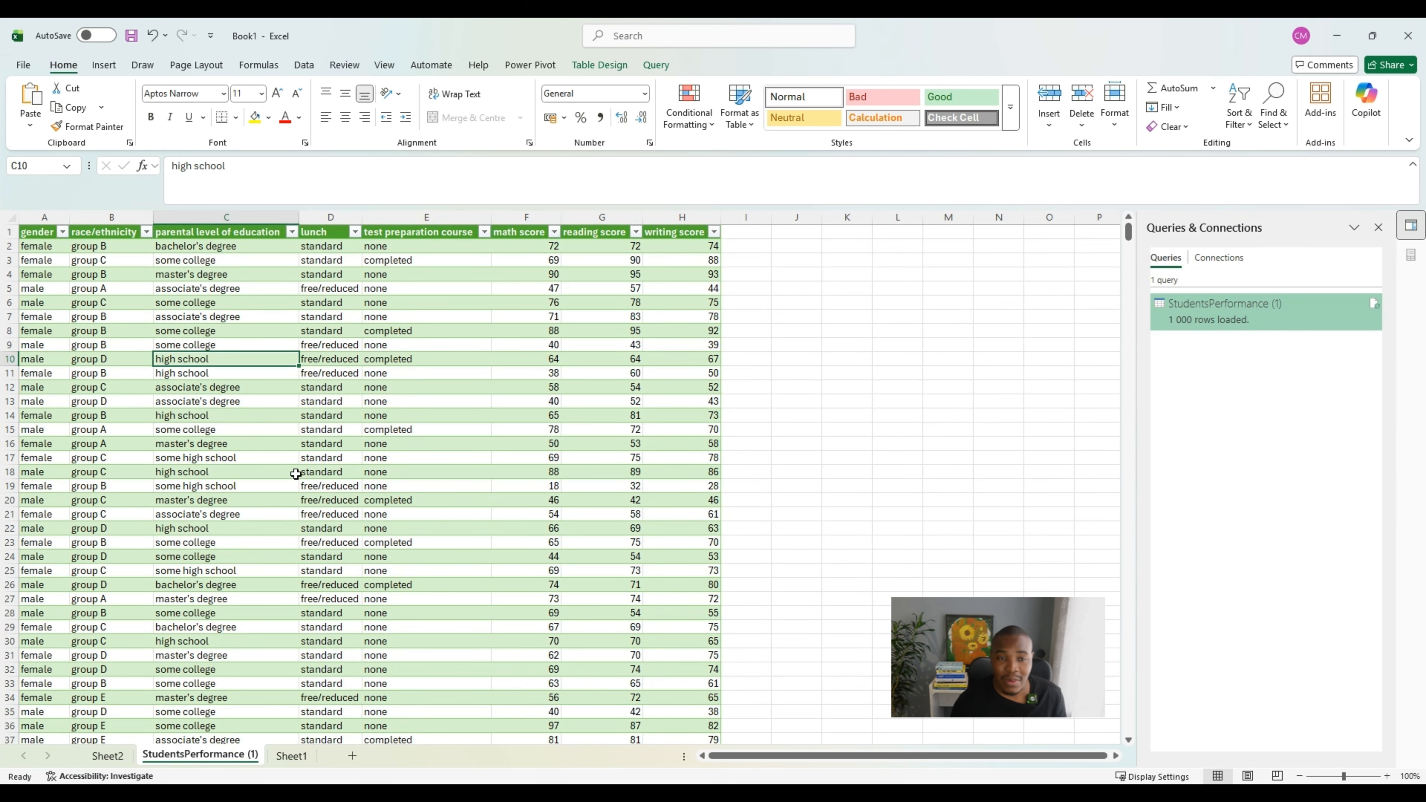
pyautogui.click(107, 756)
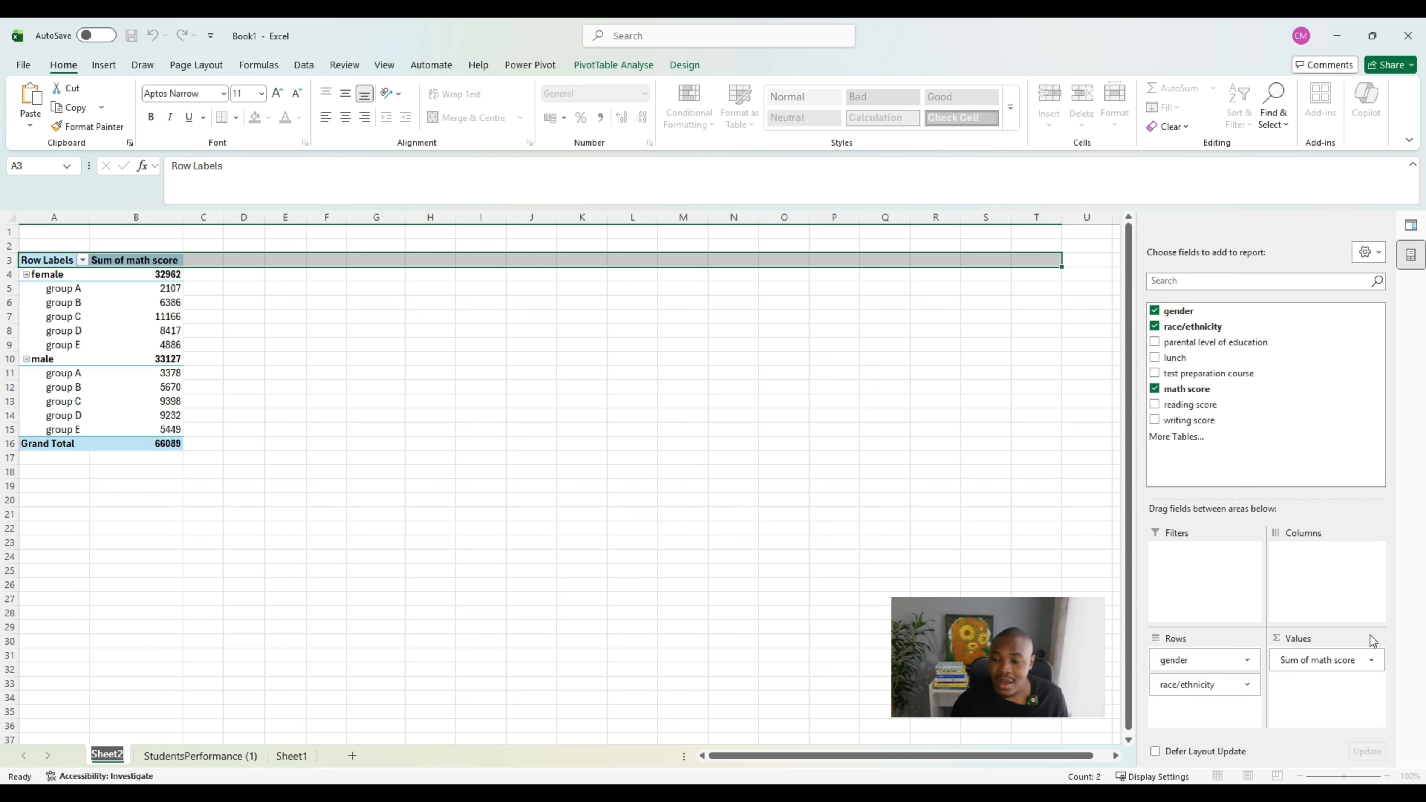
# Change the math score summary calculation to Average
pyautogui.click(1371, 660)
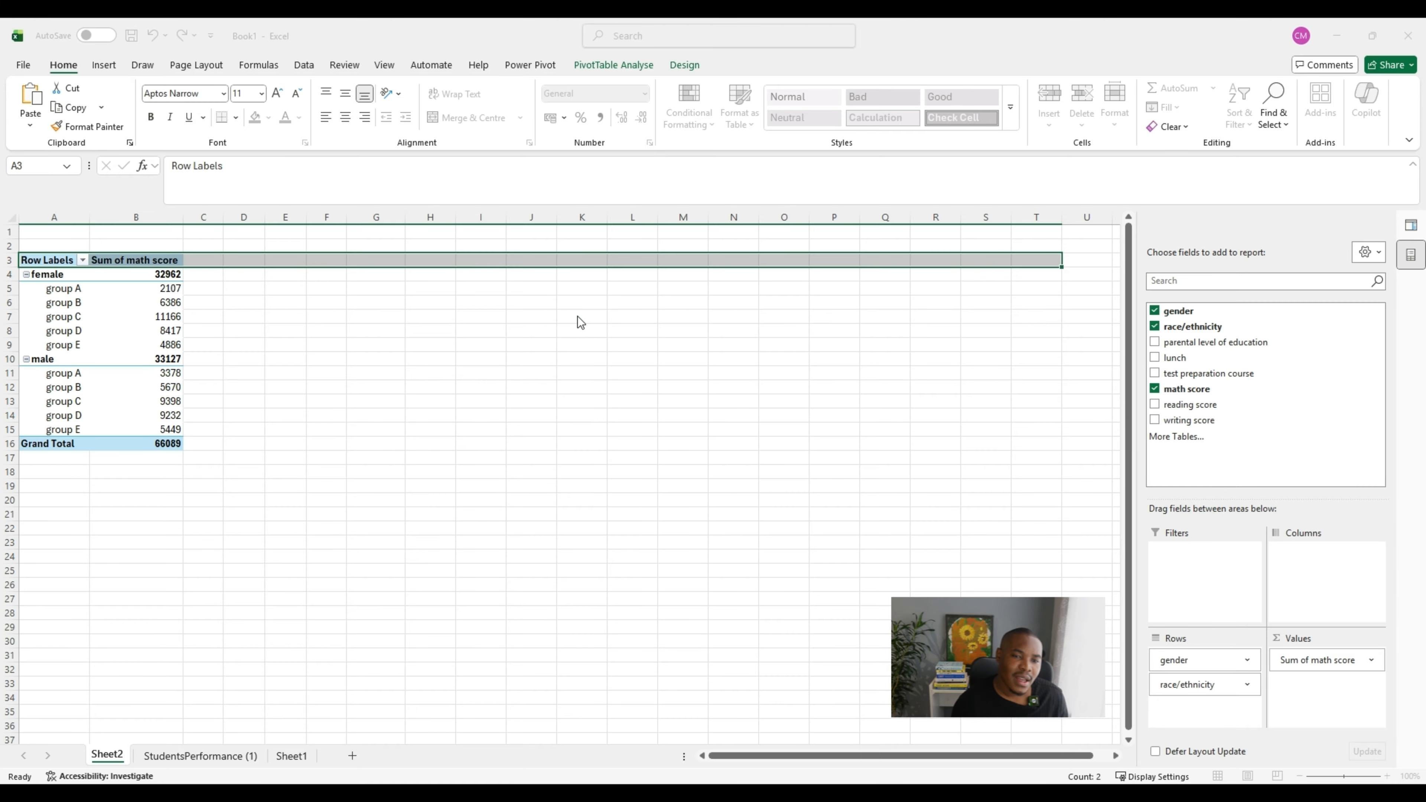
pyautogui.press('Return')
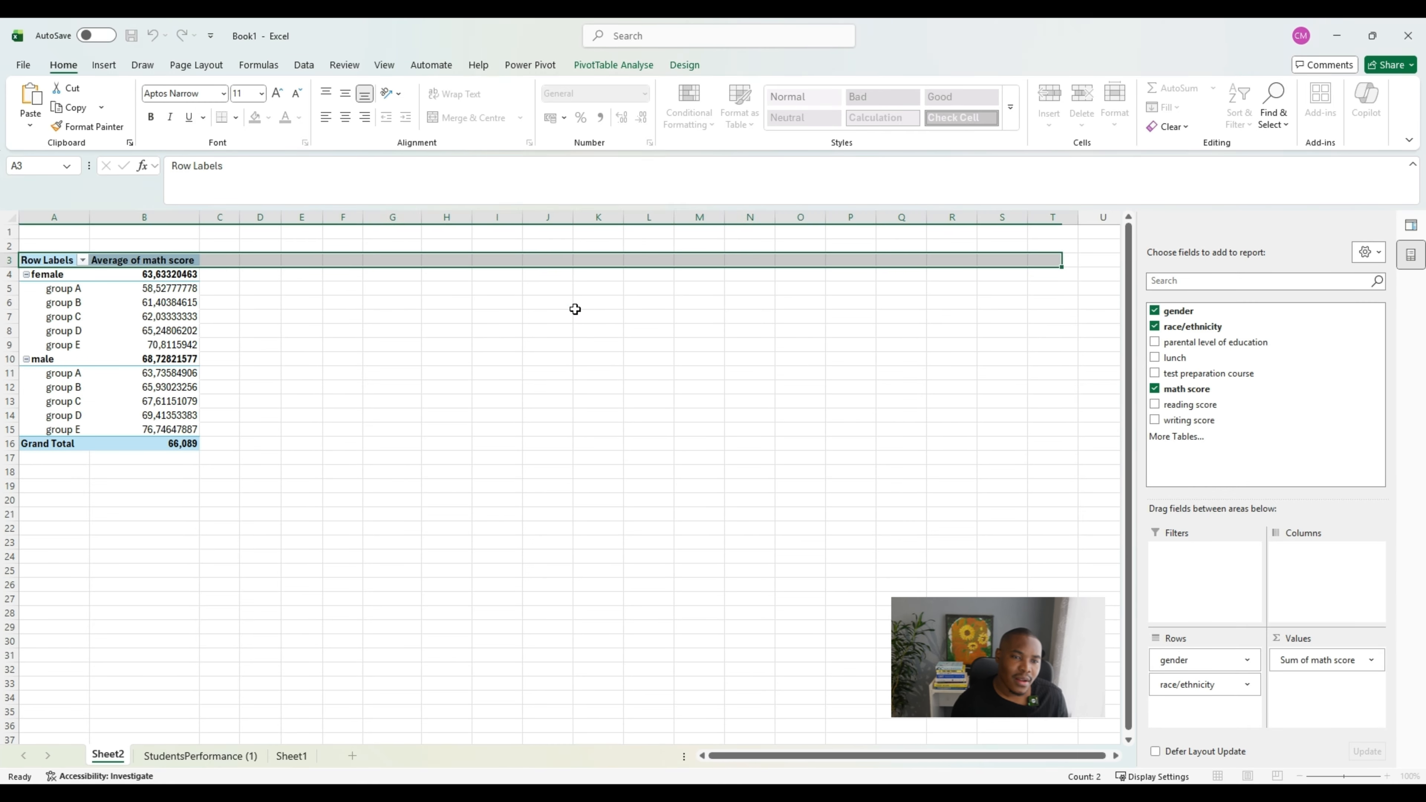
pyautogui.click(576, 309)
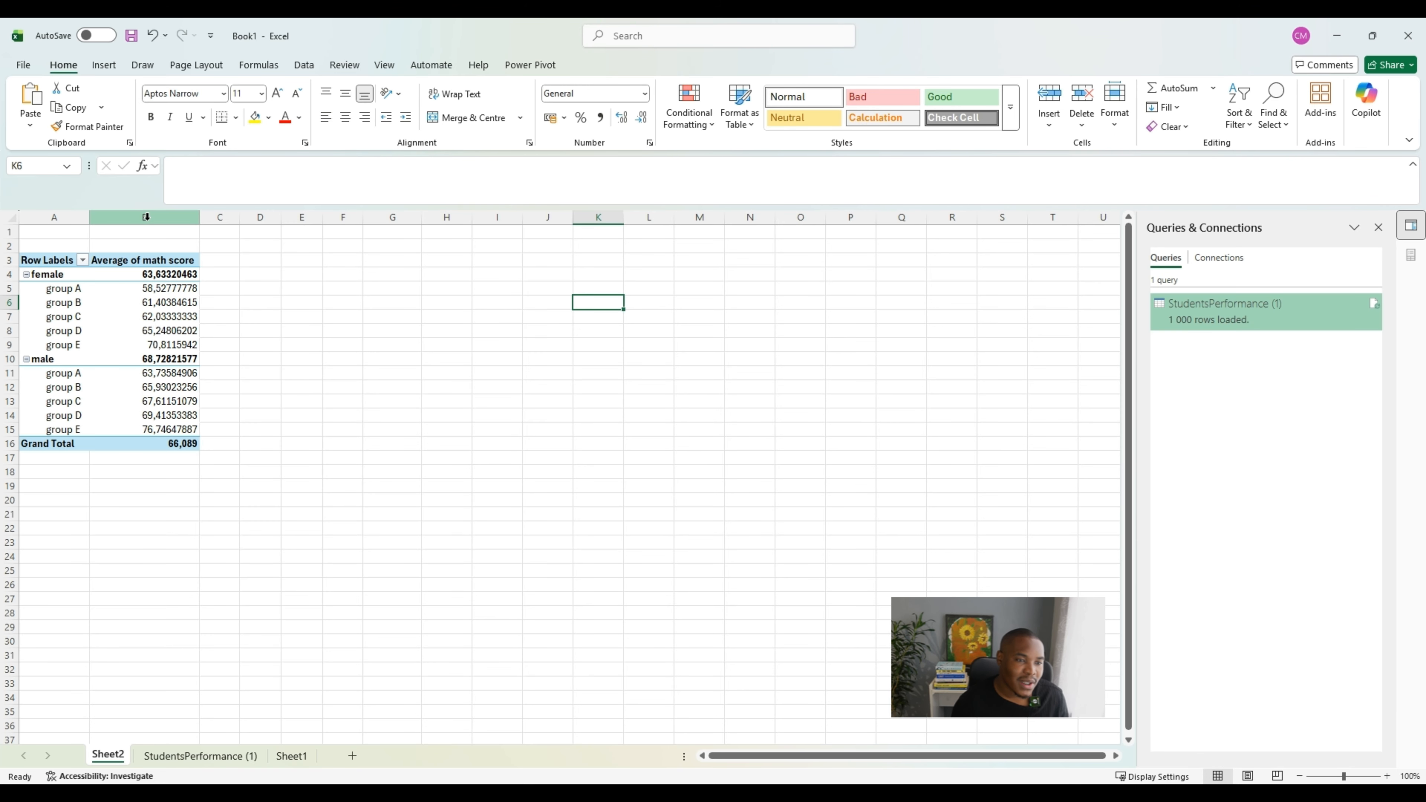
# Try to show fewer decimal places across the average math score column
pyautogui.click(160, 217)
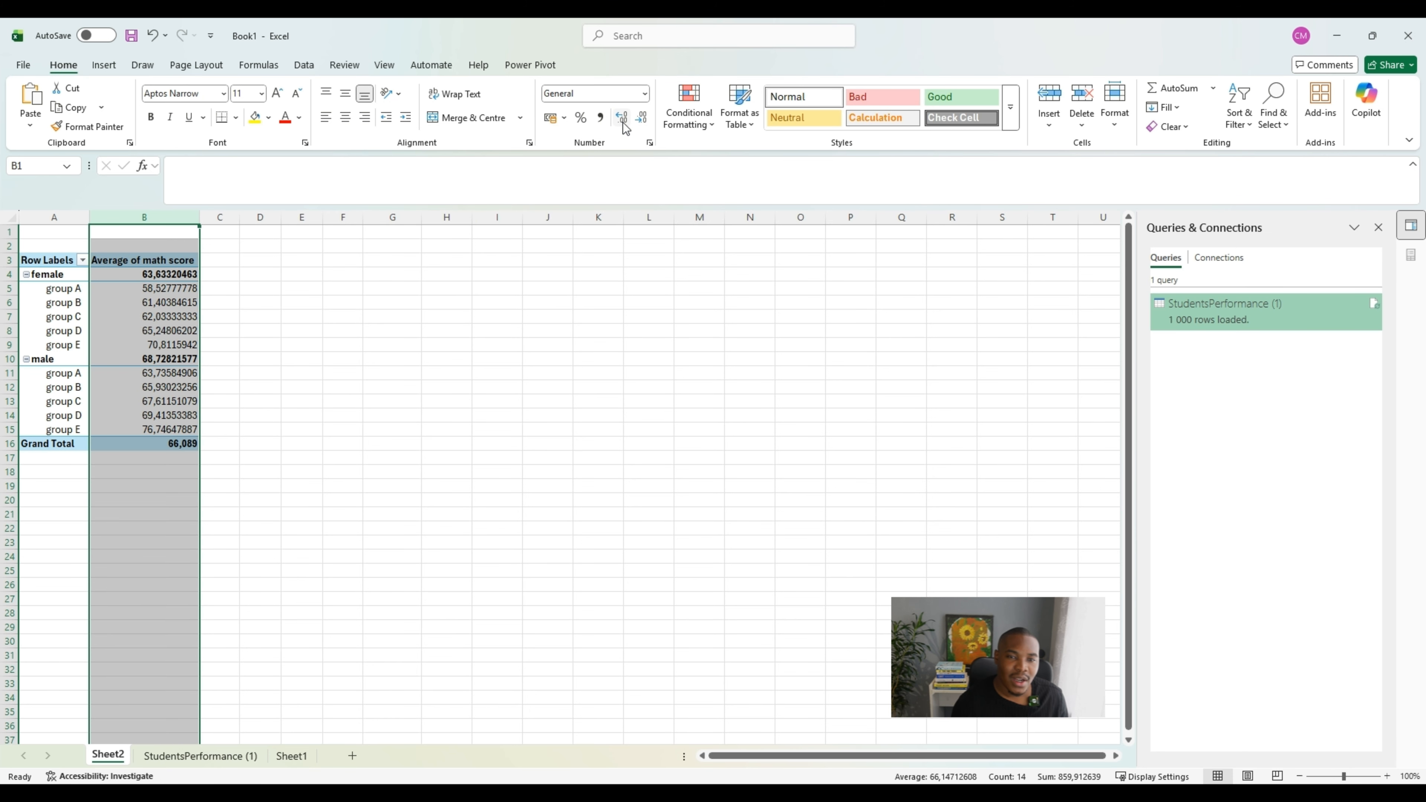
pyautogui.click(642, 119)
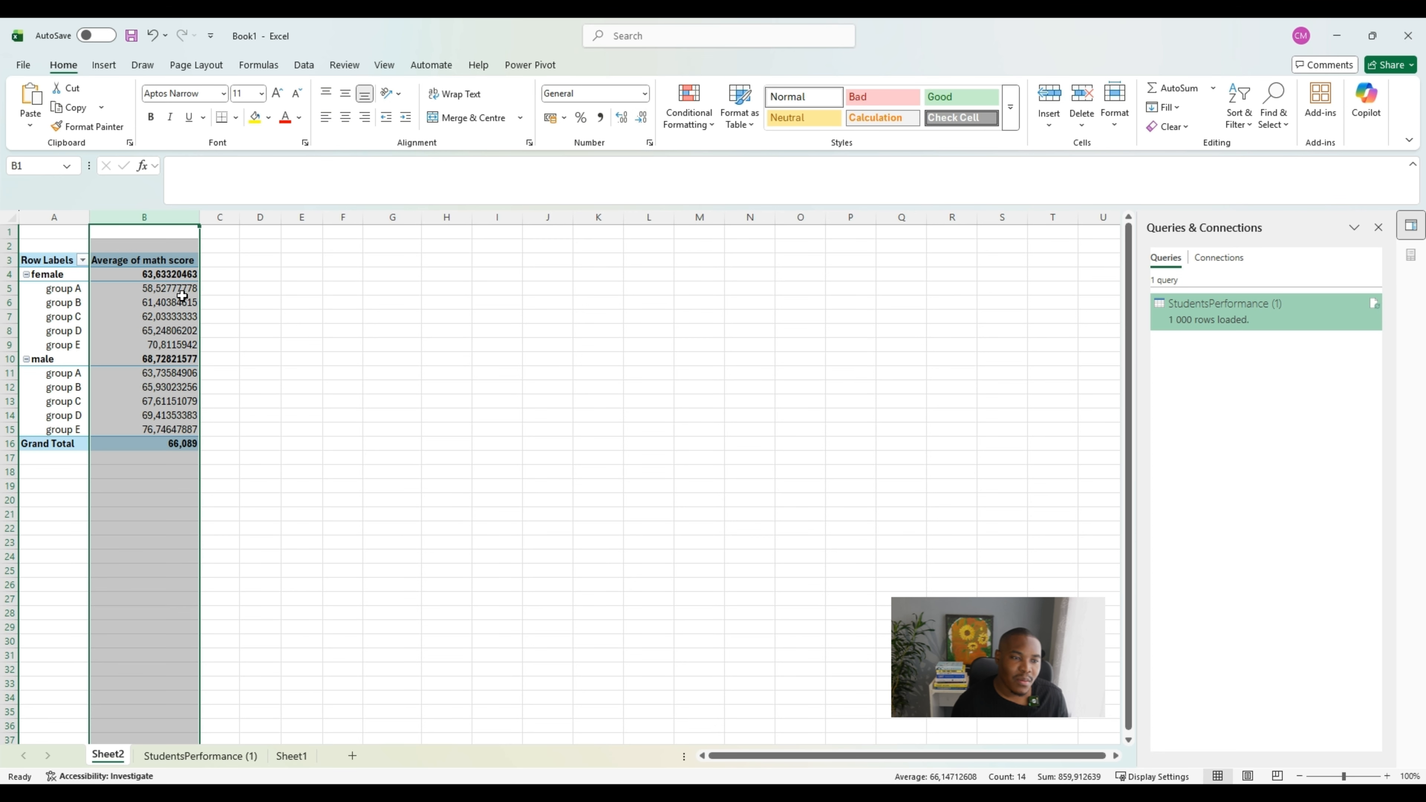
pyautogui.click(260, 231)
pyautogui.moveTo(176, 263); pyautogui.dragTo(162, 438)
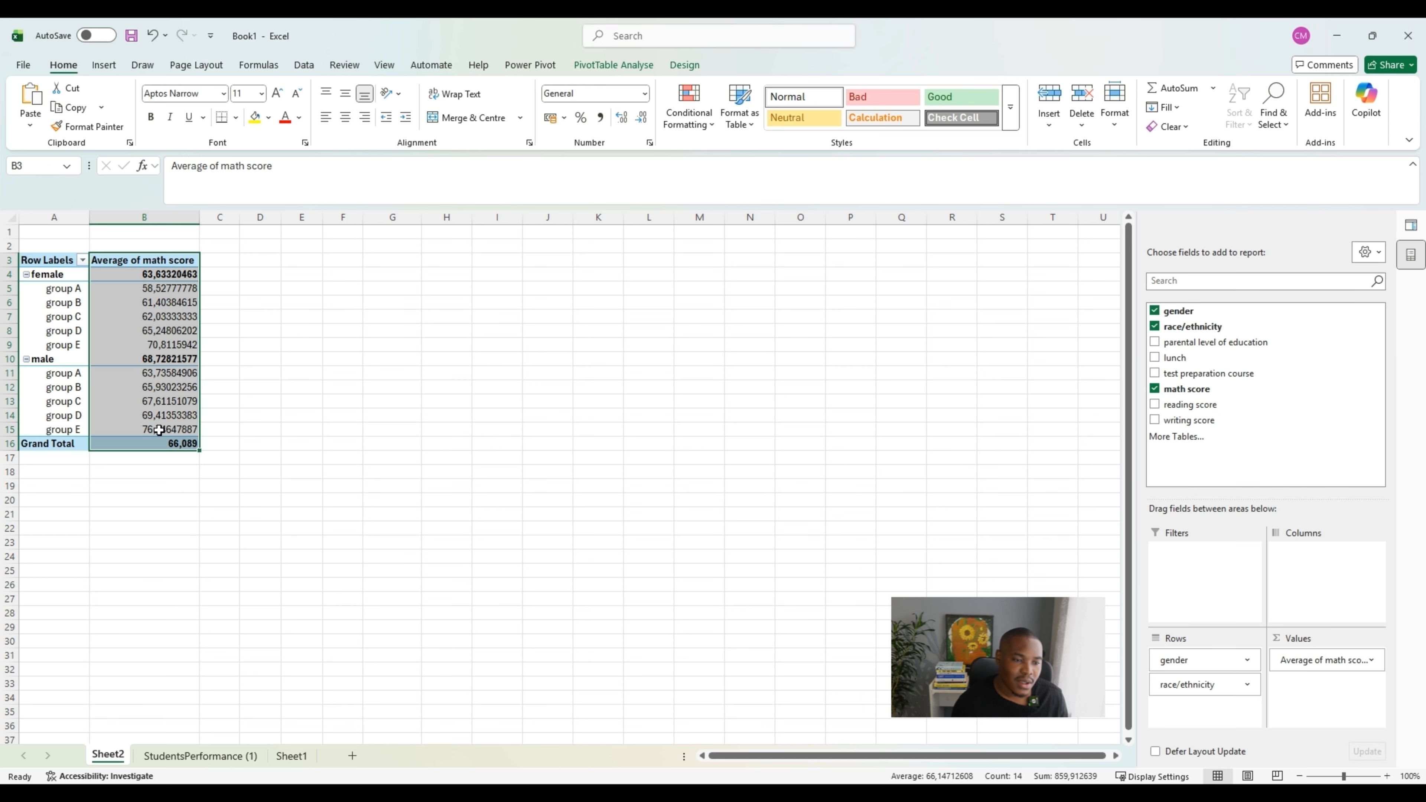
pyautogui.click(160, 430)
# Try to reduce the decimal places of only the female group A average math score
pyautogui.click(171, 288)
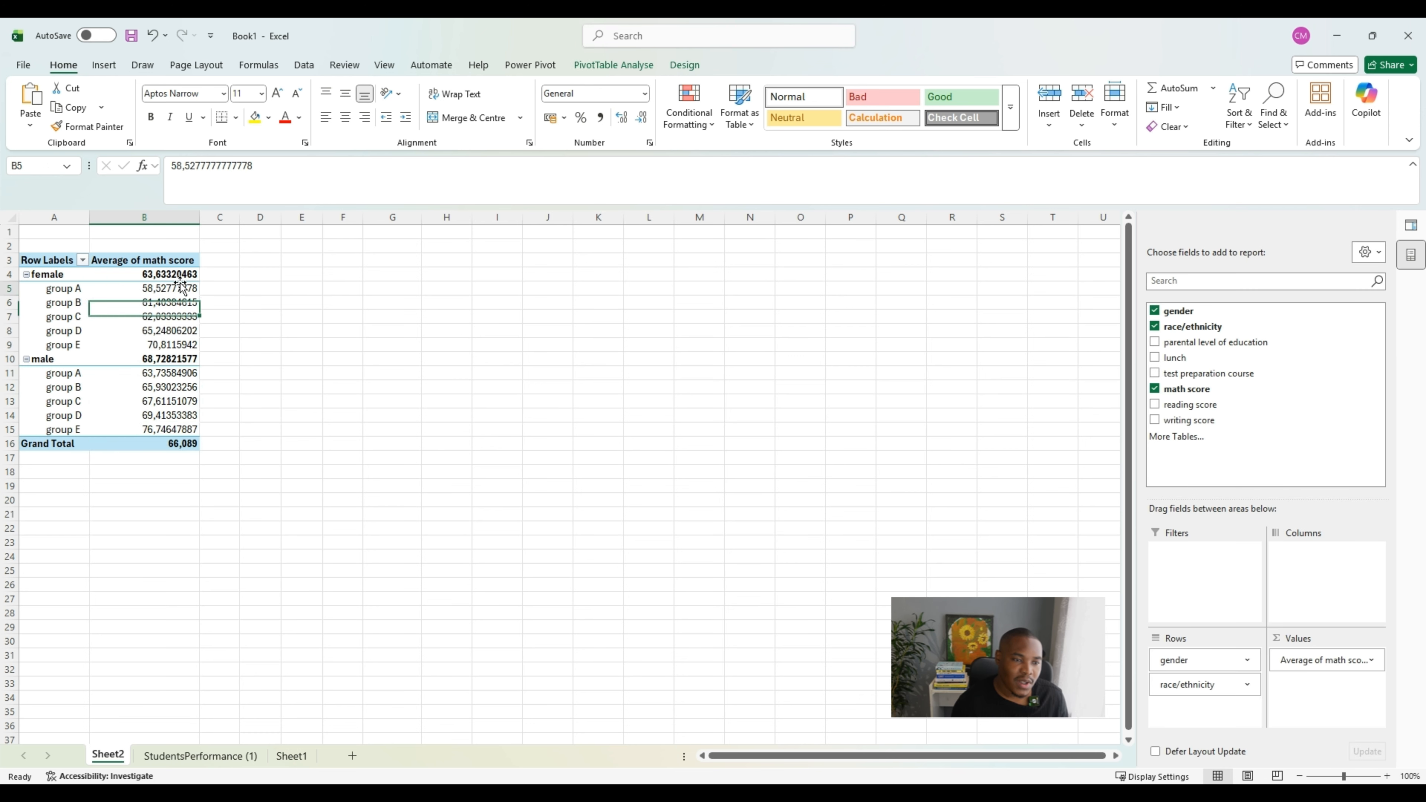
pyautogui.click(640, 119)
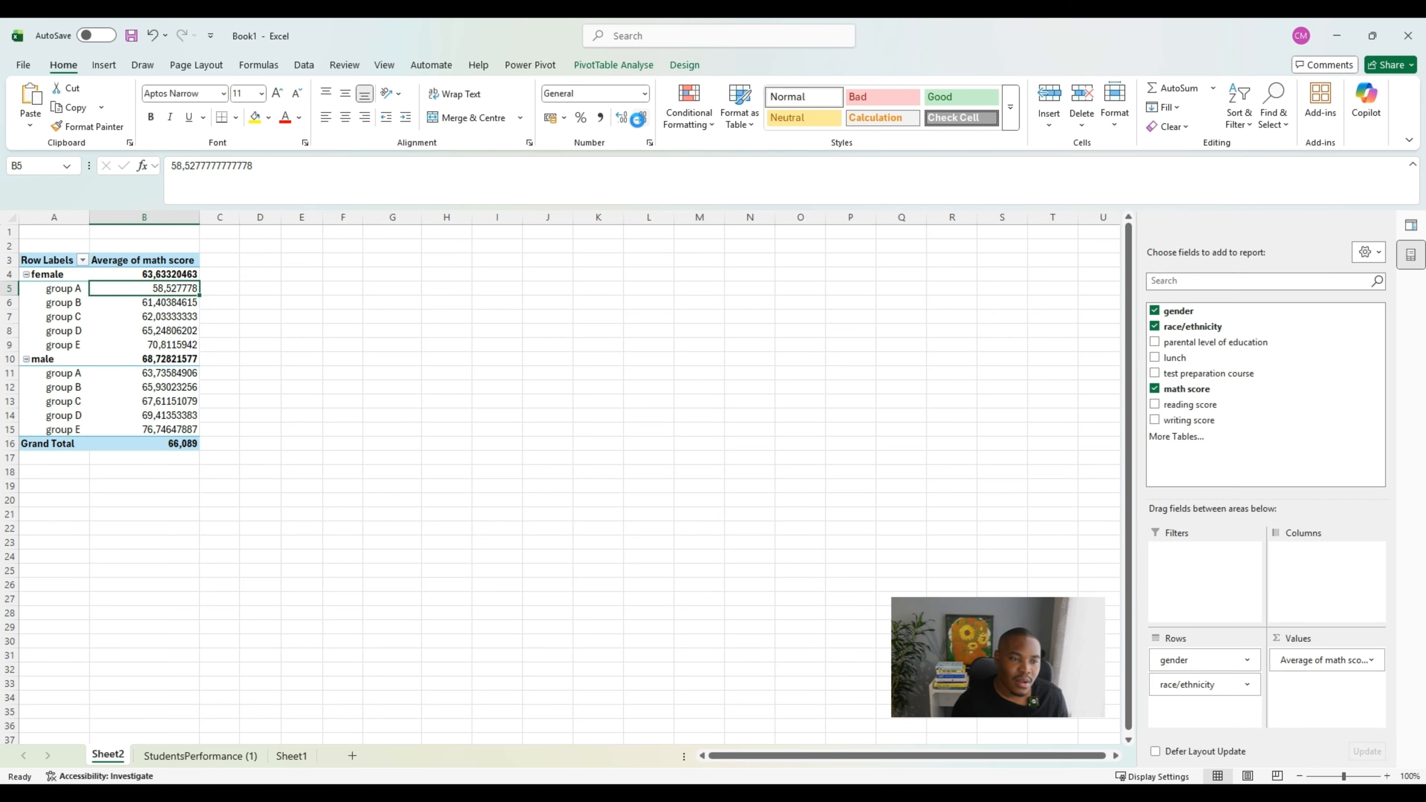
pyautogui.click(640, 119)
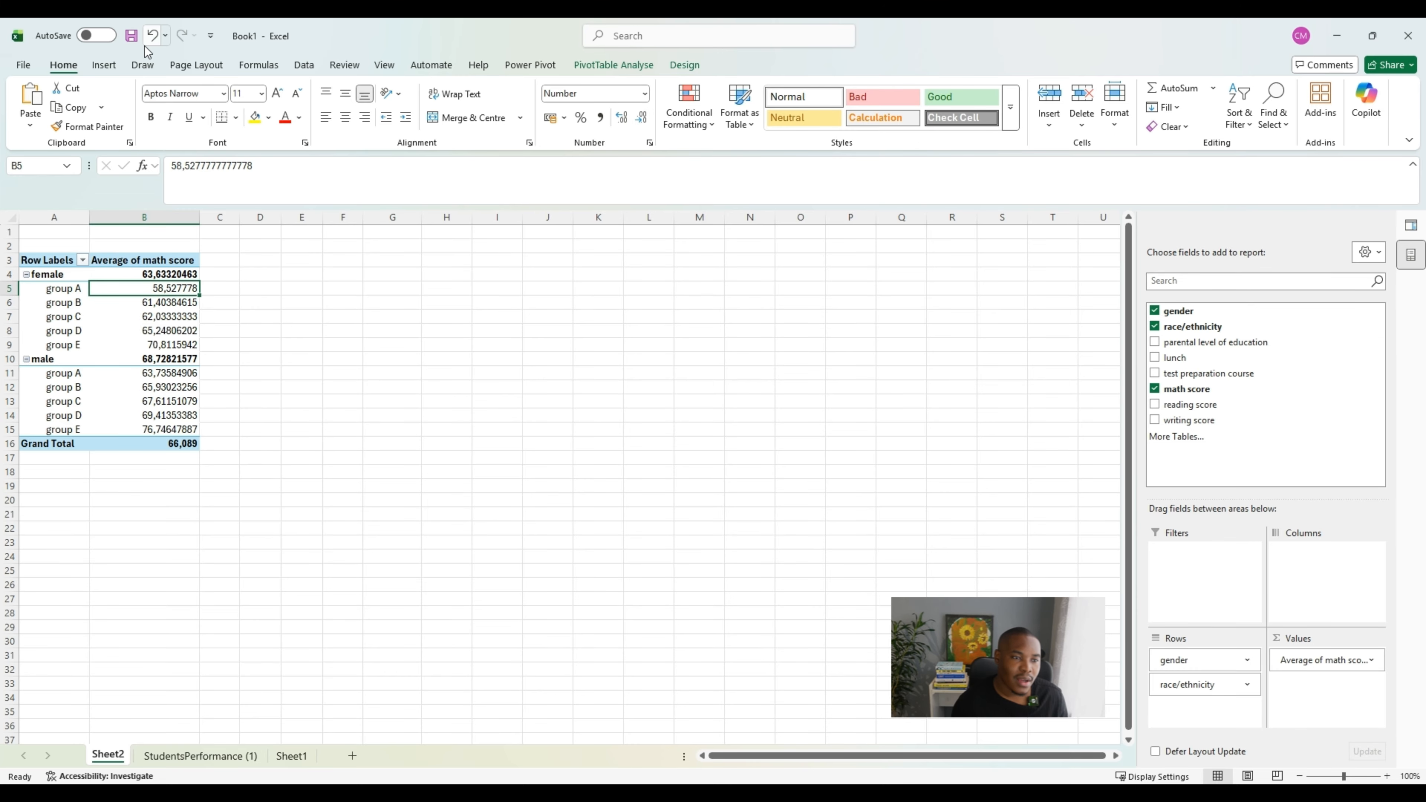
# Show the average math scores of both genders and all their race/ethnicity groups with two decimal places, leaving out the grand total
pyautogui.moveTo(120, 274); pyautogui.dragTo(119, 430)
pyautogui.click(641, 118)
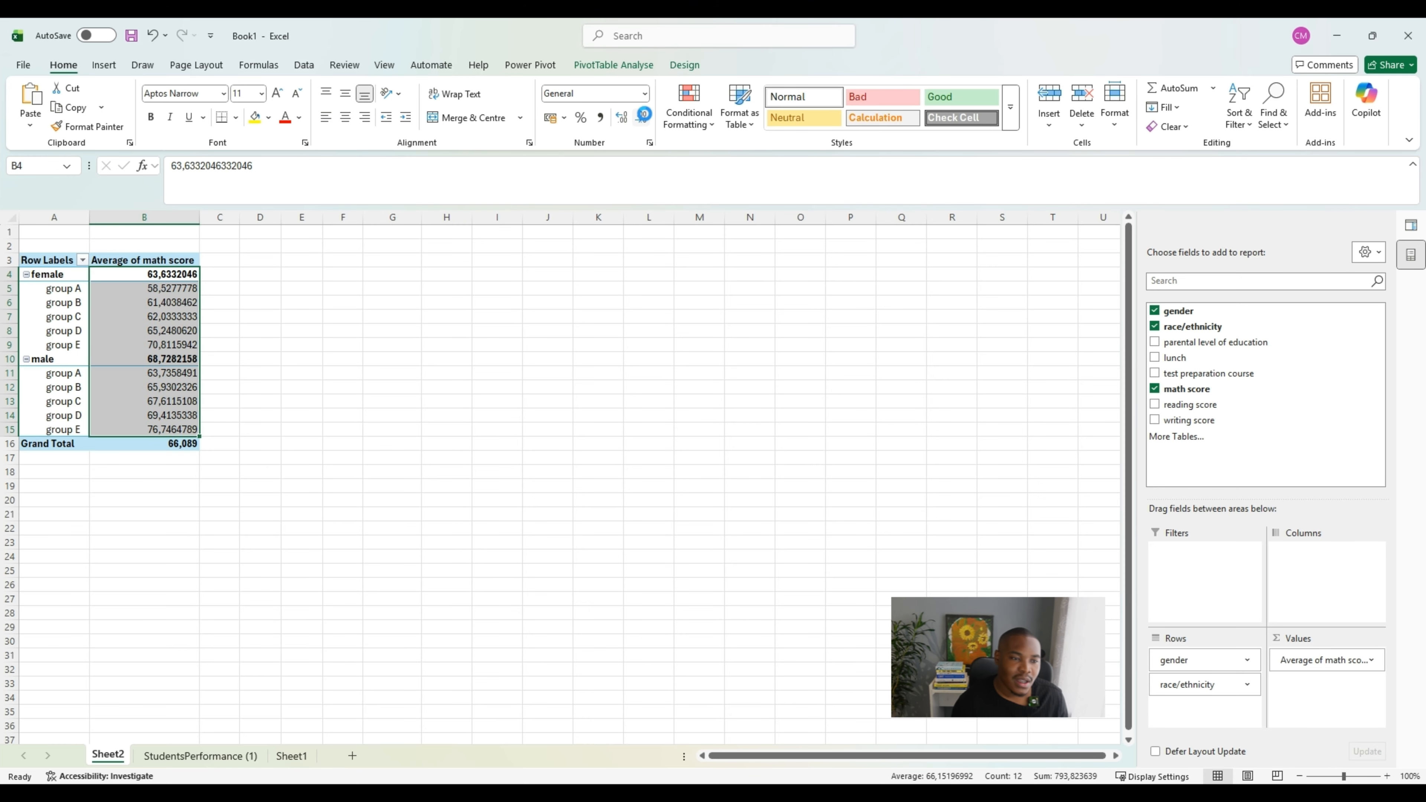
pyautogui.click(641, 118)
pyautogui.click(641, 118)
pyautogui.click(641, 119)
pyautogui.click(641, 118)
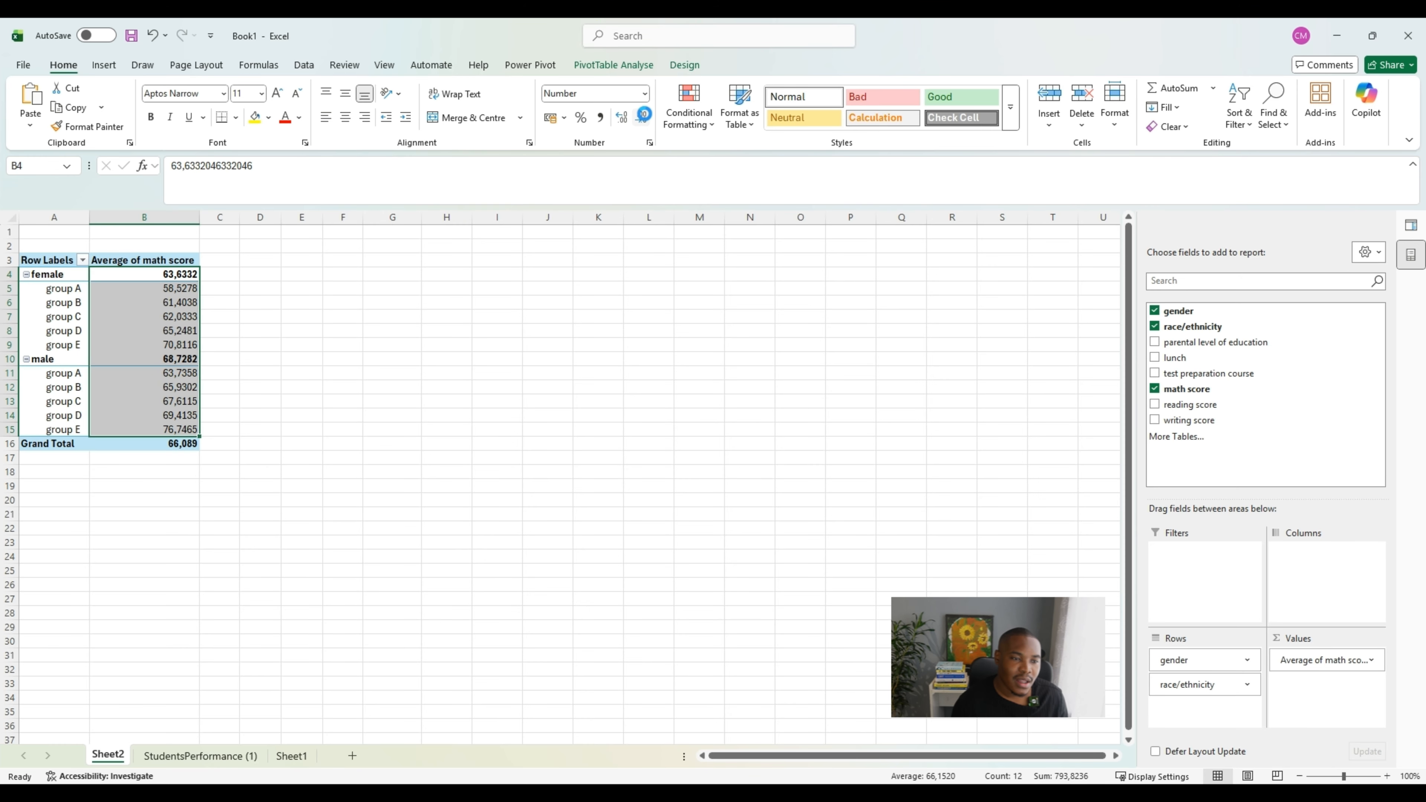
pyautogui.click(641, 118)
pyautogui.click(619, 376)
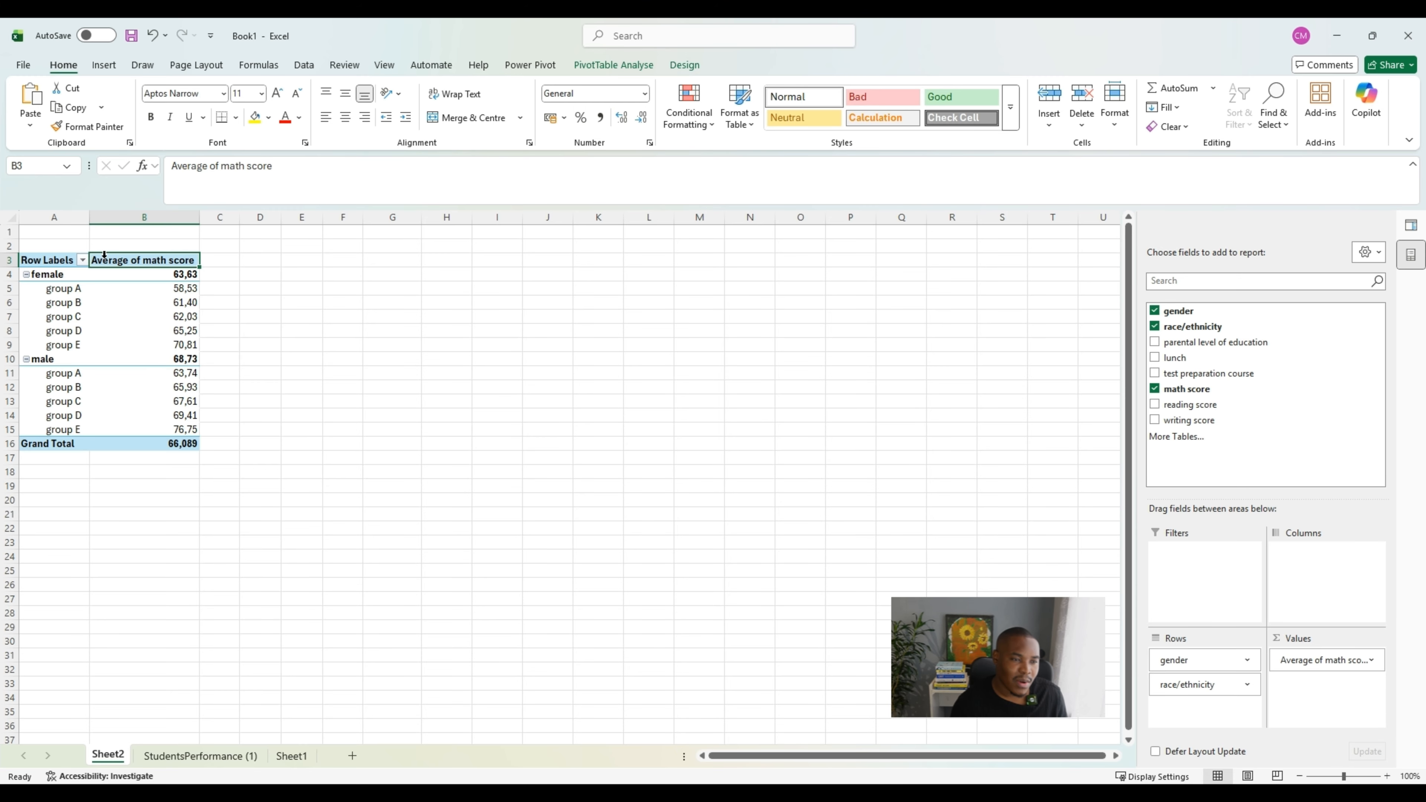
# Change the math score summary calculation to Min
pyautogui.click(1371, 660)
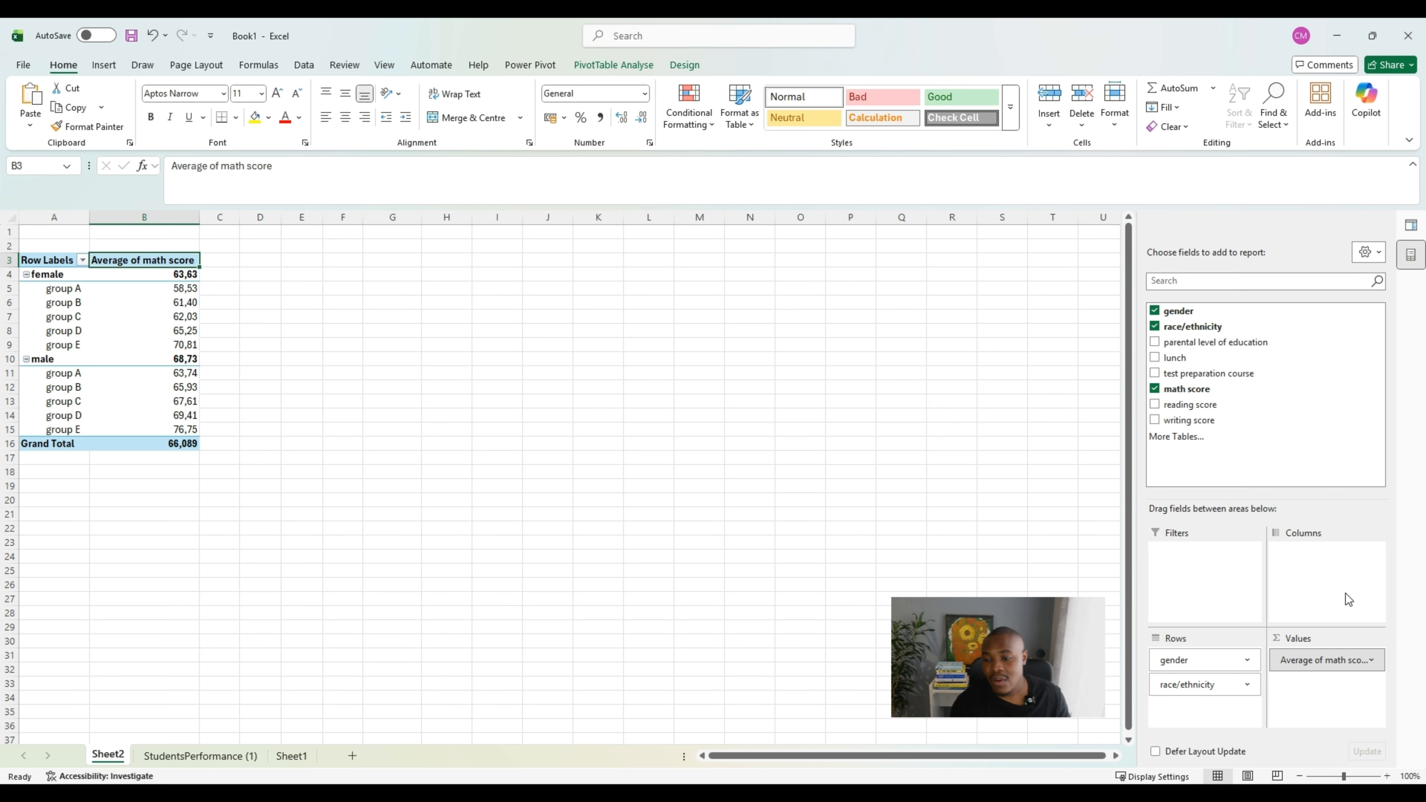
pyautogui.click(1324, 641)
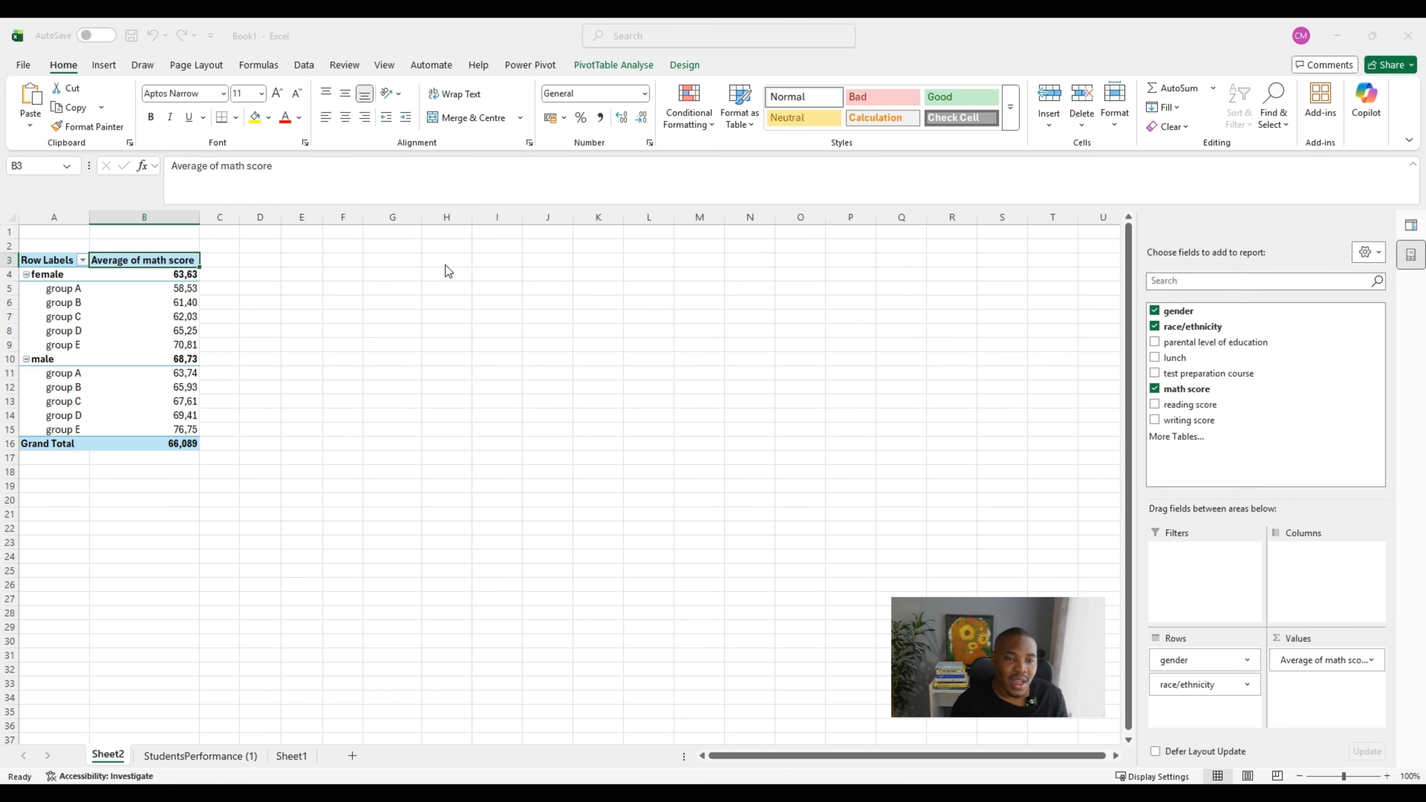
pyautogui.click(609, 449)
pyautogui.click(758, 505)
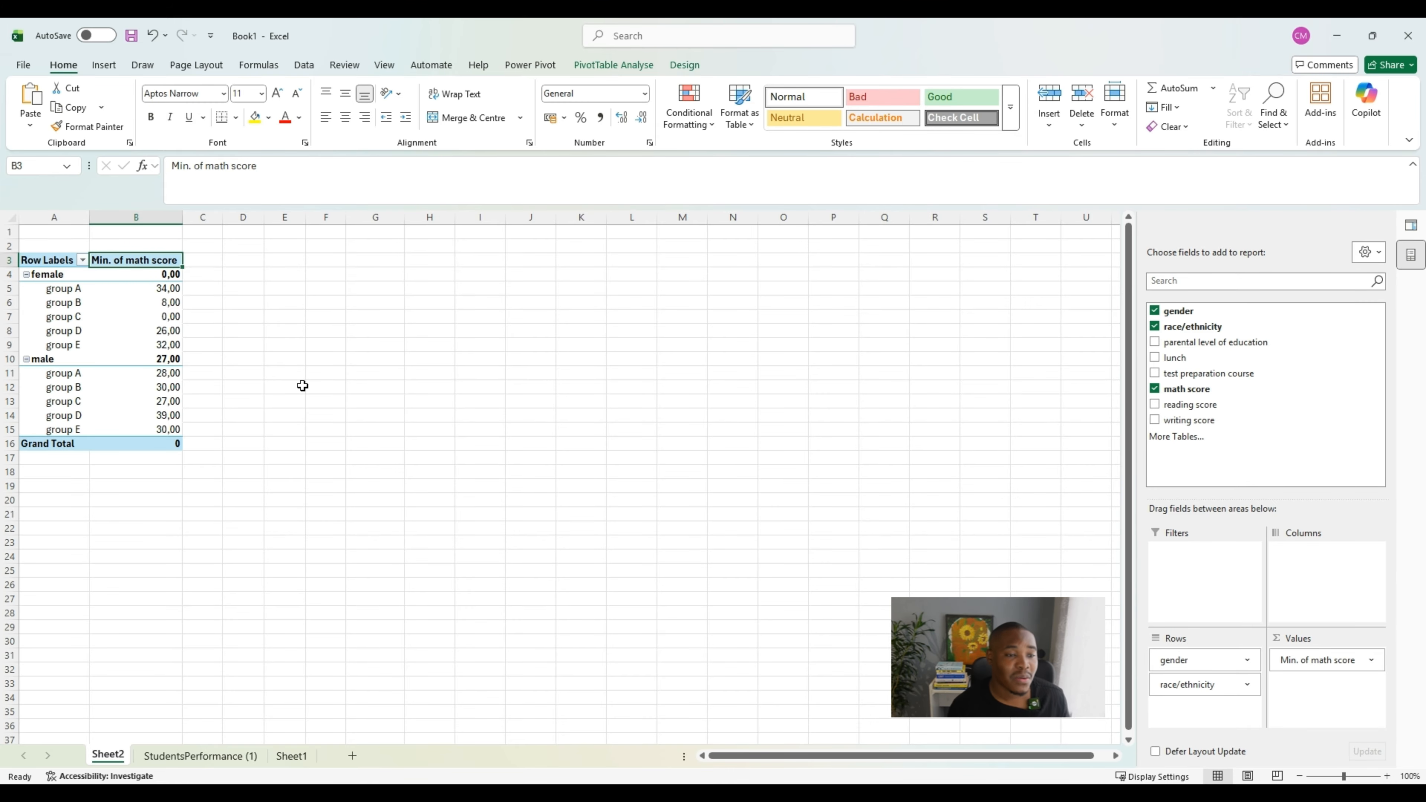
# Change the math score summary calculation to Max
pyautogui.click(1369, 664)
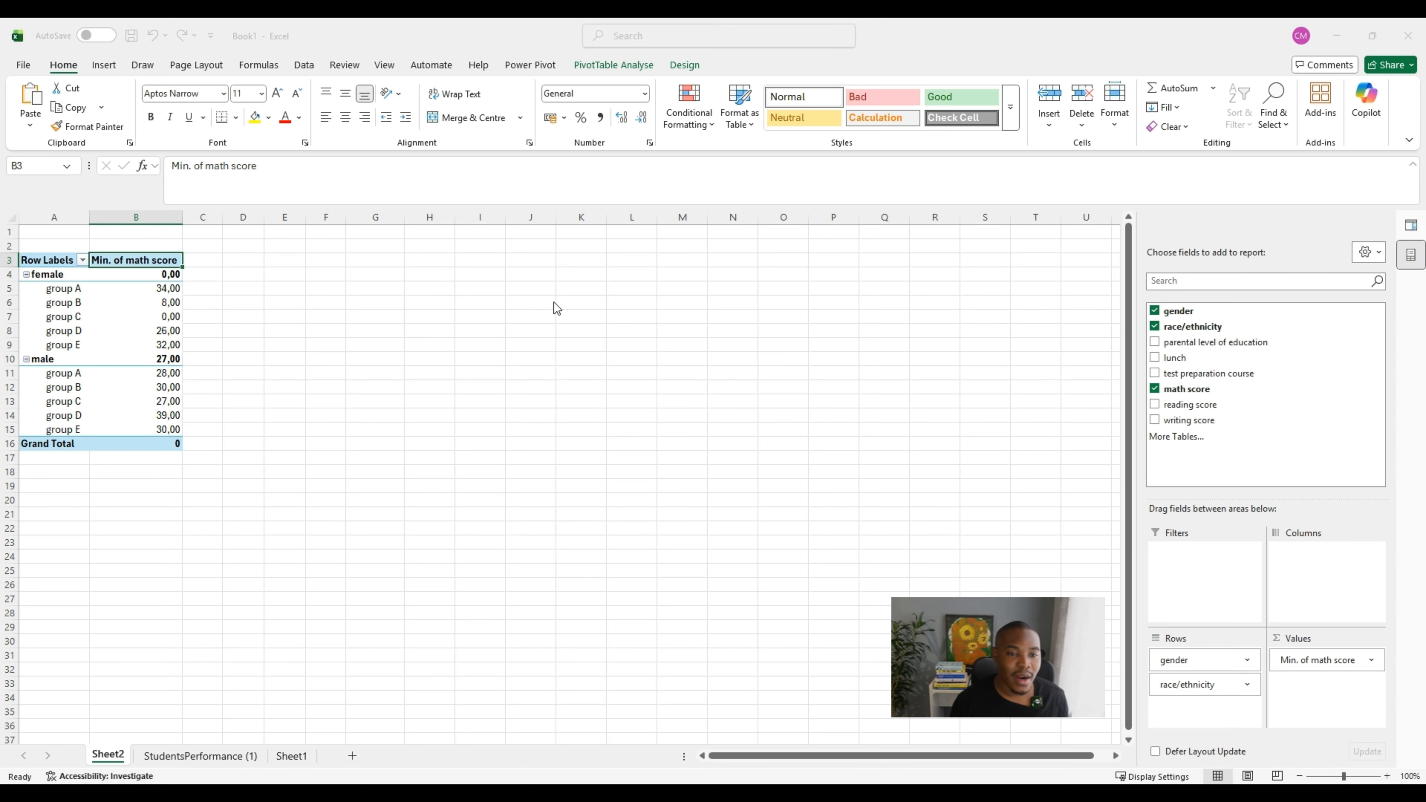
pyautogui.press('Return')
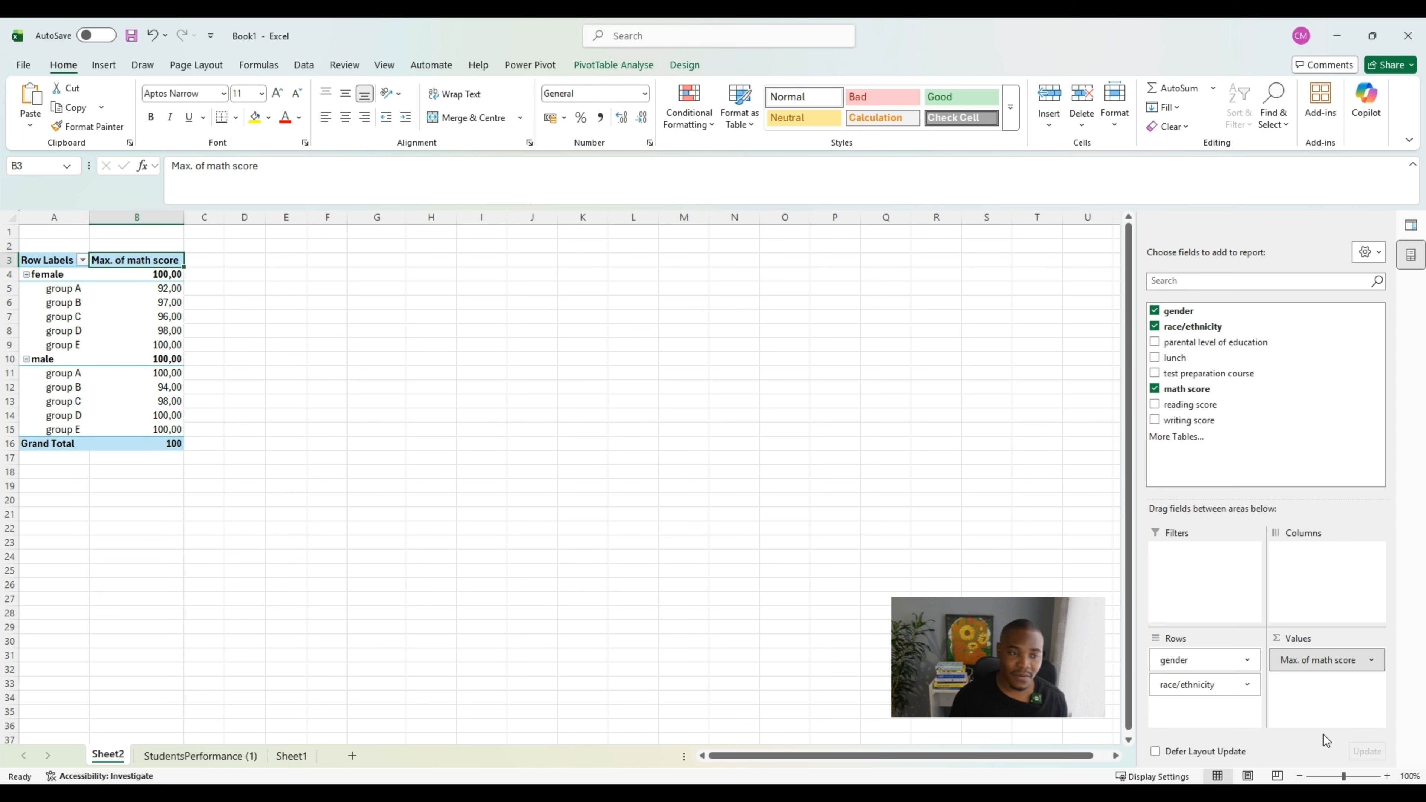
pyautogui.click(927, 553)
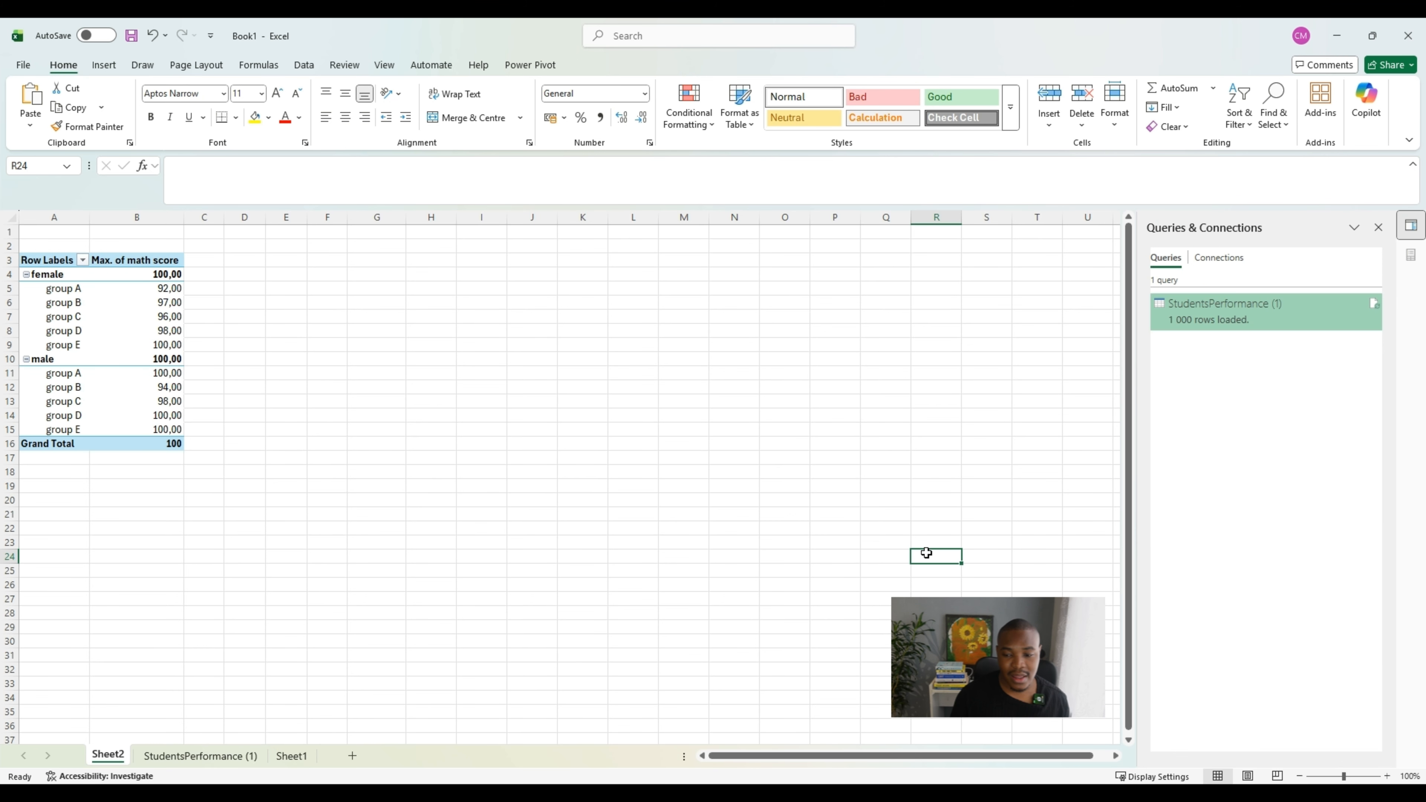
pyautogui.click(103, 259)
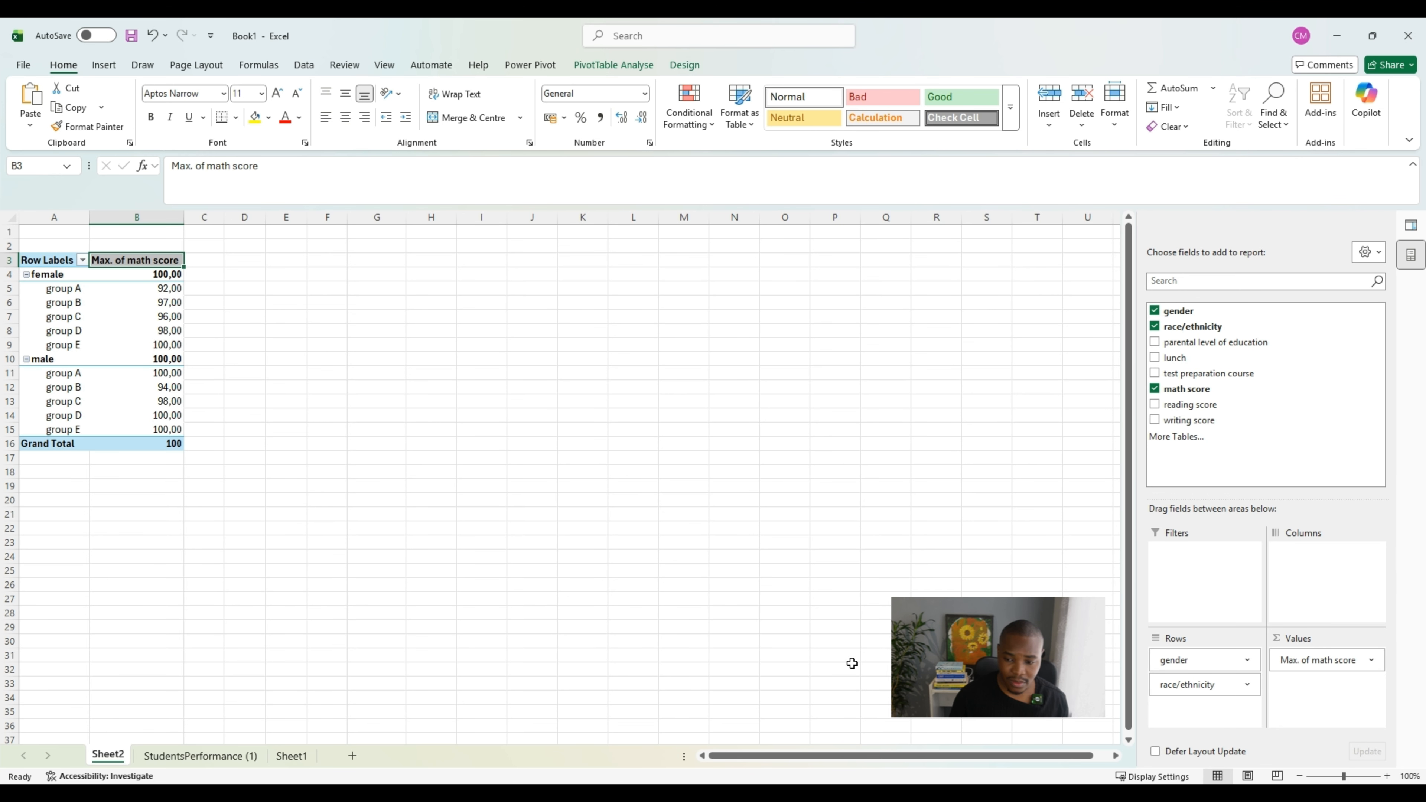
# Move race/ethnicity from the rows to the columns of the PivotTable and look over the resulting layout
pyautogui.moveTo(1201, 689); pyautogui.dragTo(1321, 556)
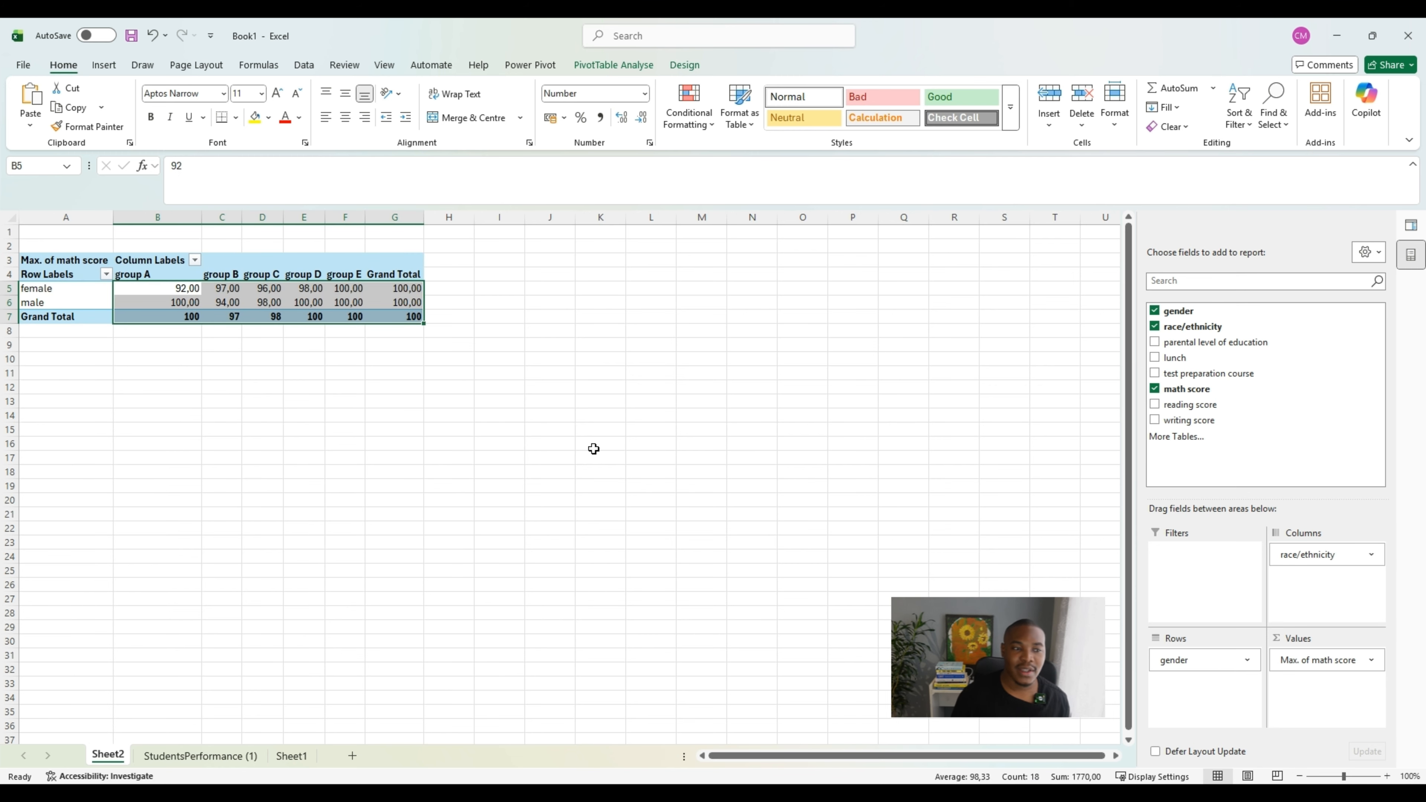
pyautogui.click(618, 337)
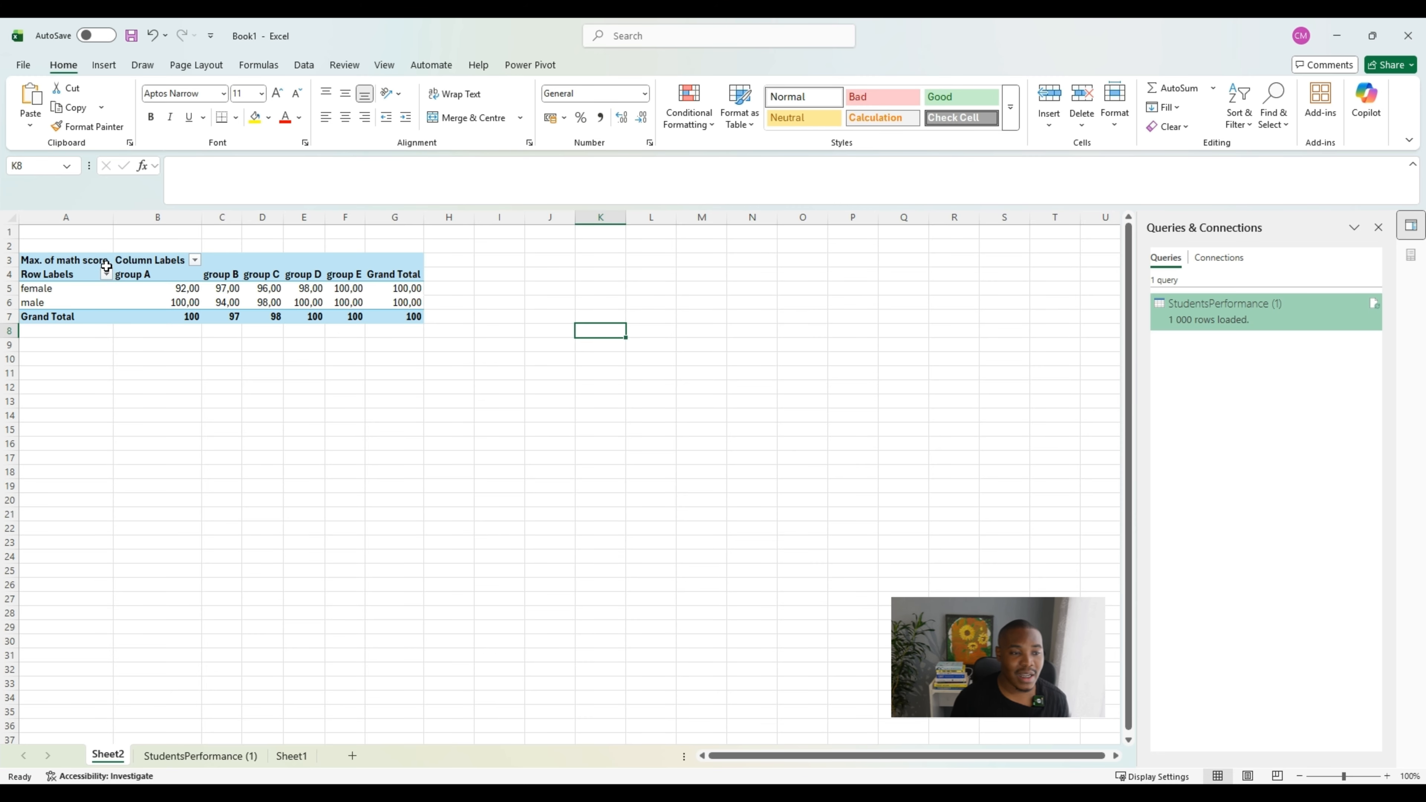
pyautogui.click(88, 262)
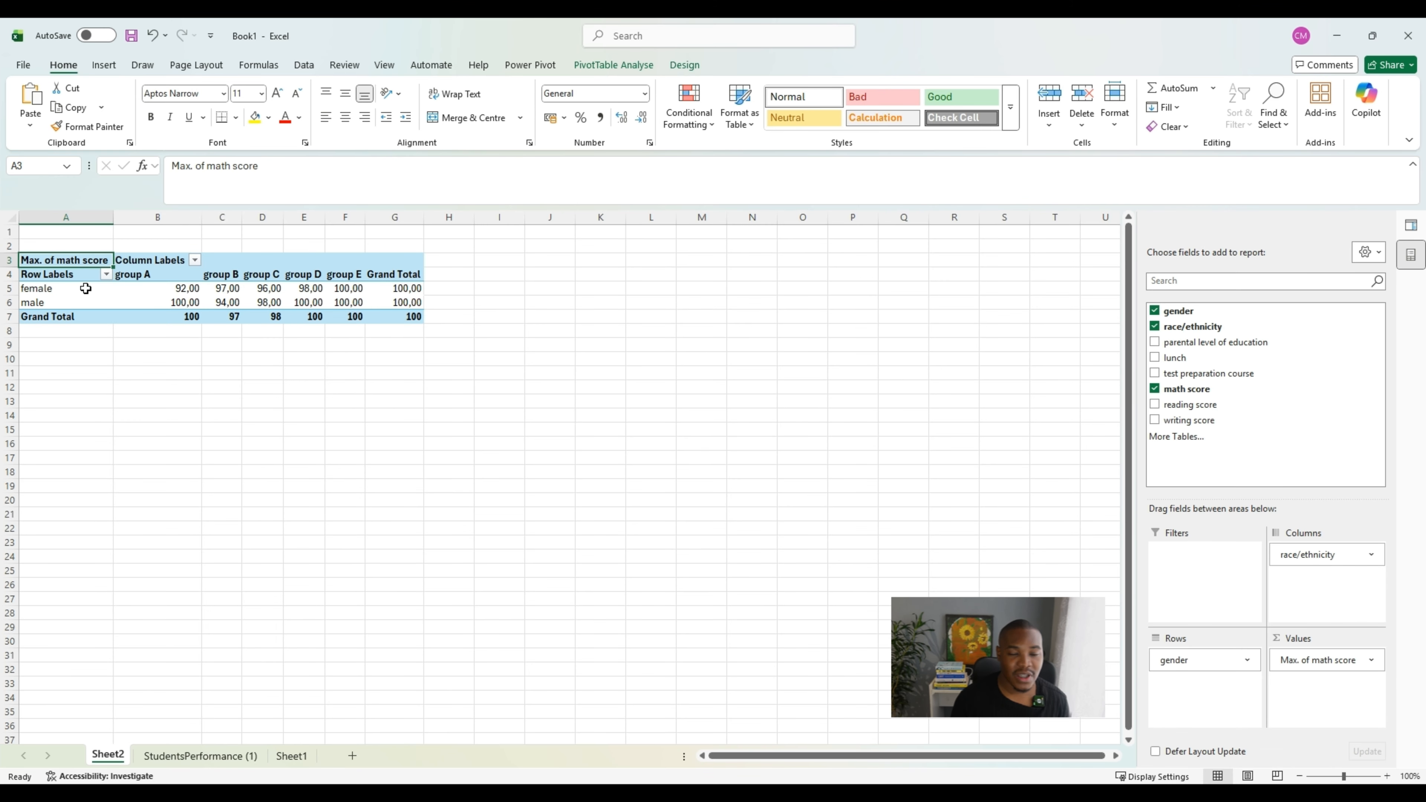
pyautogui.click(89, 269)
pyautogui.click(90, 275)
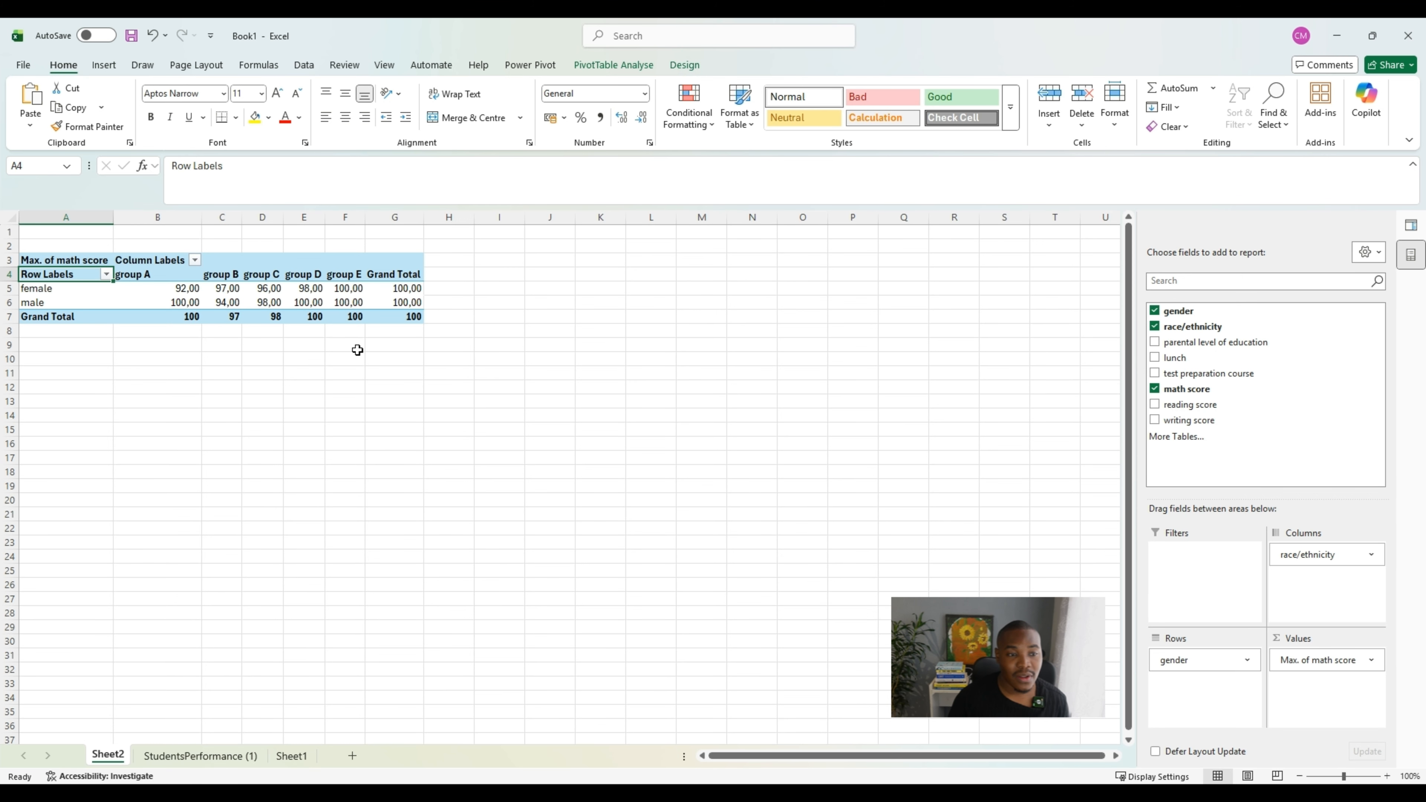
# Add lunch as a report filter, try it with the standard value, and set it back to all values
pyautogui.click(1223, 566)
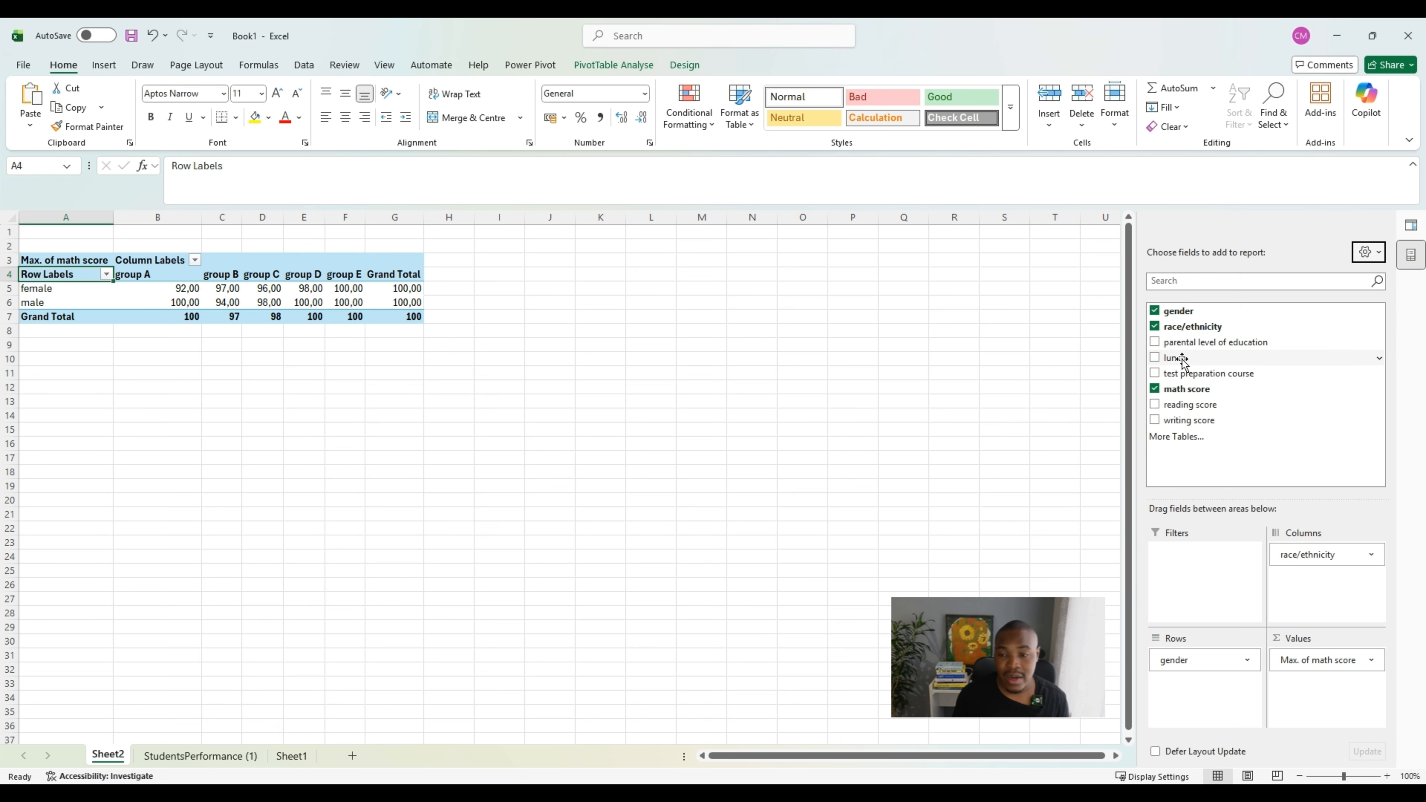
pyautogui.moveTo(1182, 359); pyautogui.dragTo(1182, 565)
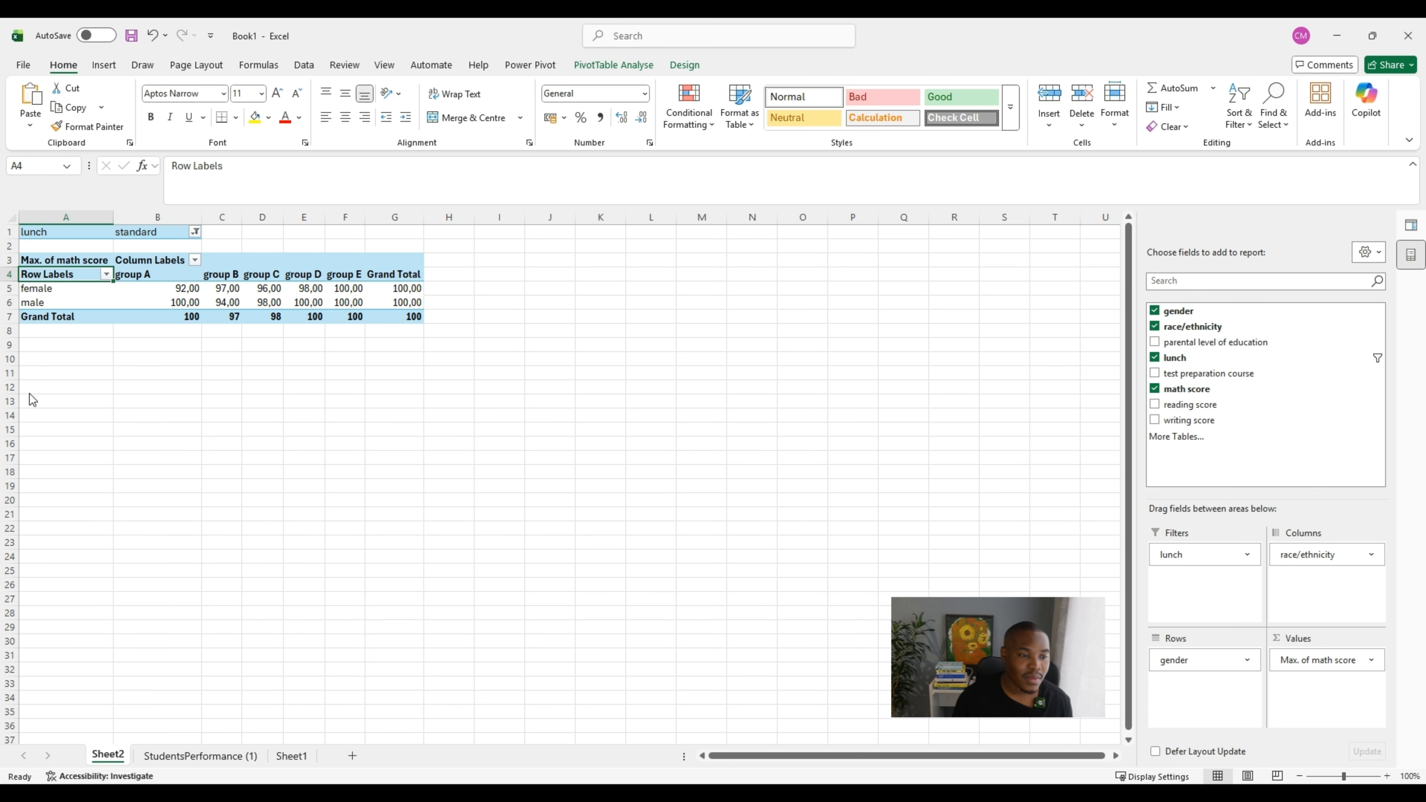
pyautogui.click(43, 286)
pyautogui.click(139, 431)
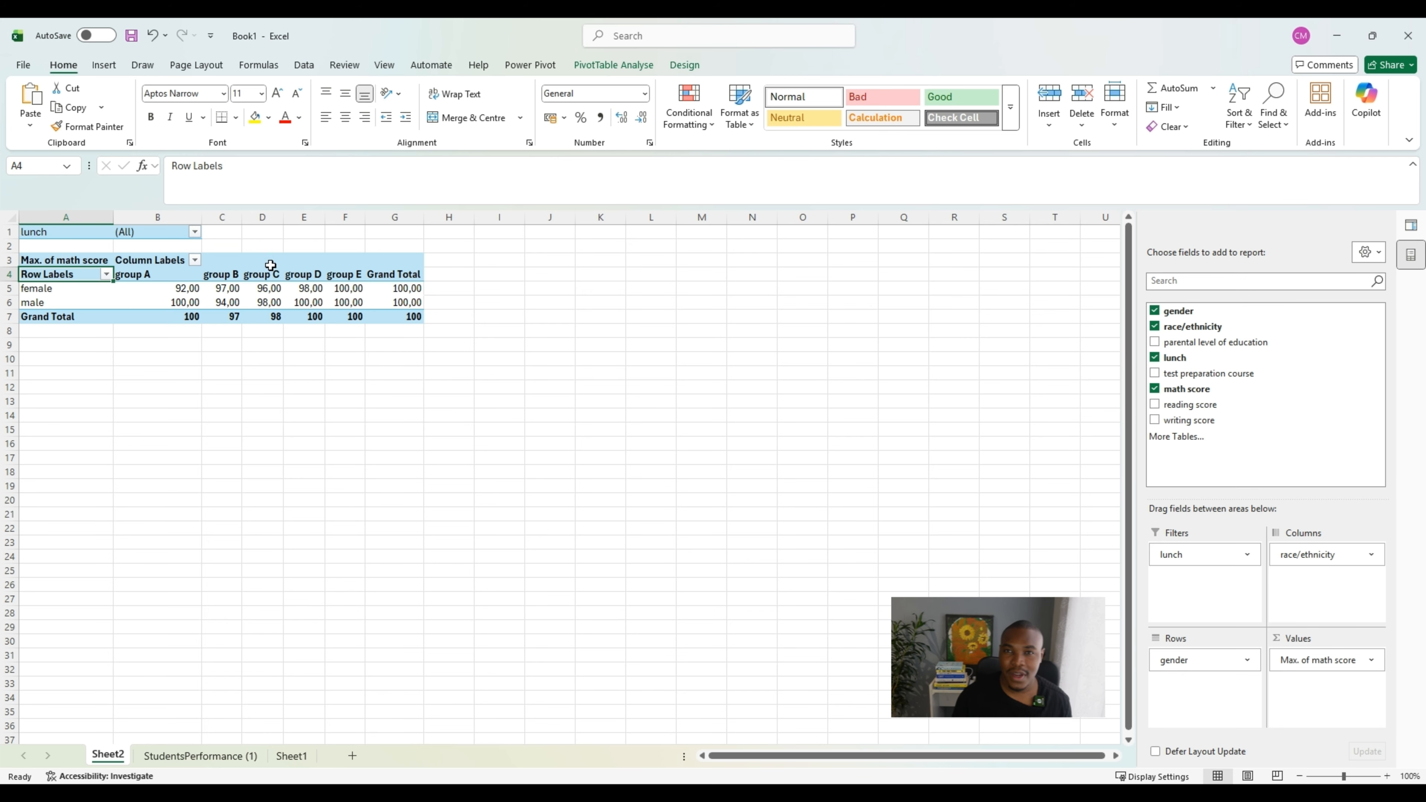
# Move lunch from the filters into the rows and place gender beneath it as the inner row field
pyautogui.moveTo(1170, 556); pyautogui.dragTo(1165, 682)
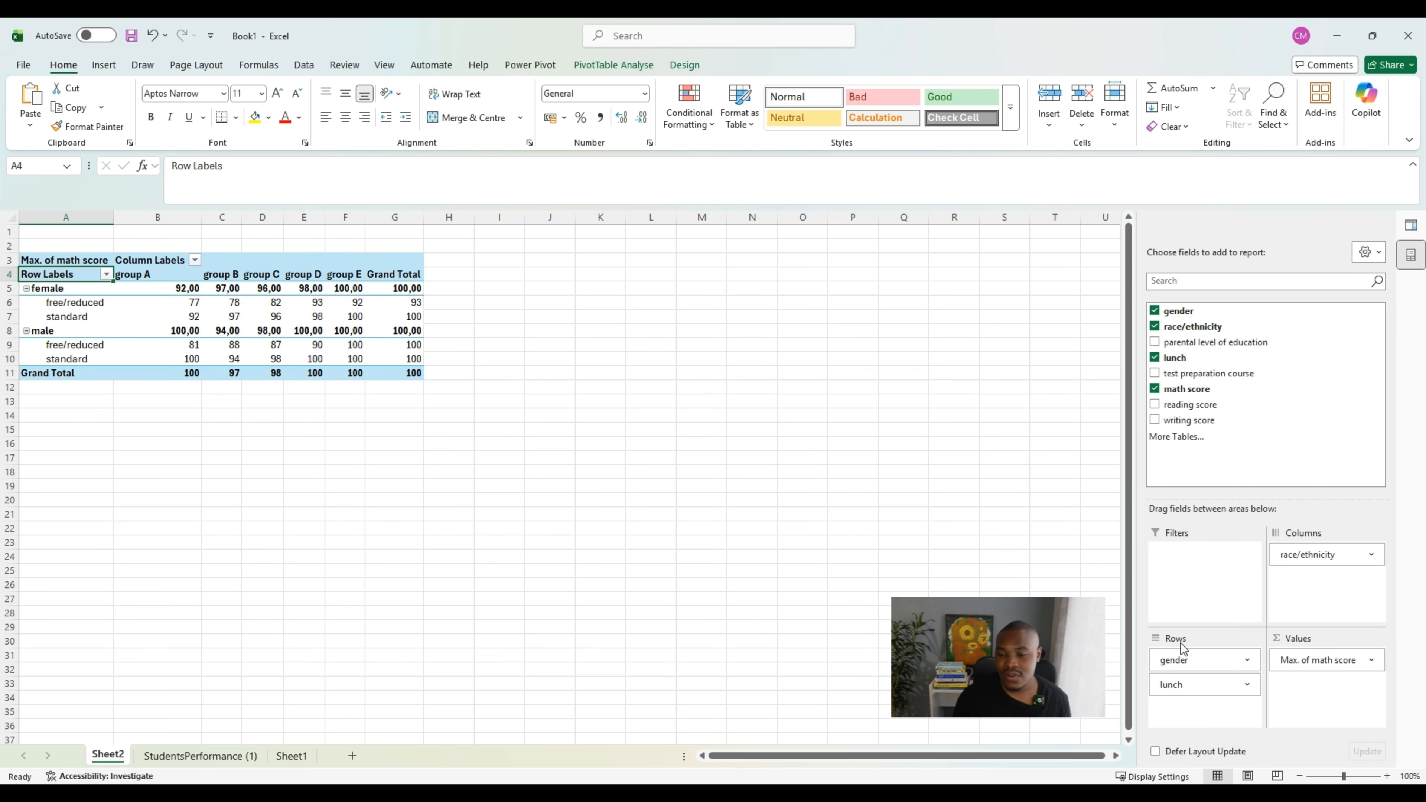
pyautogui.click(1155, 312)
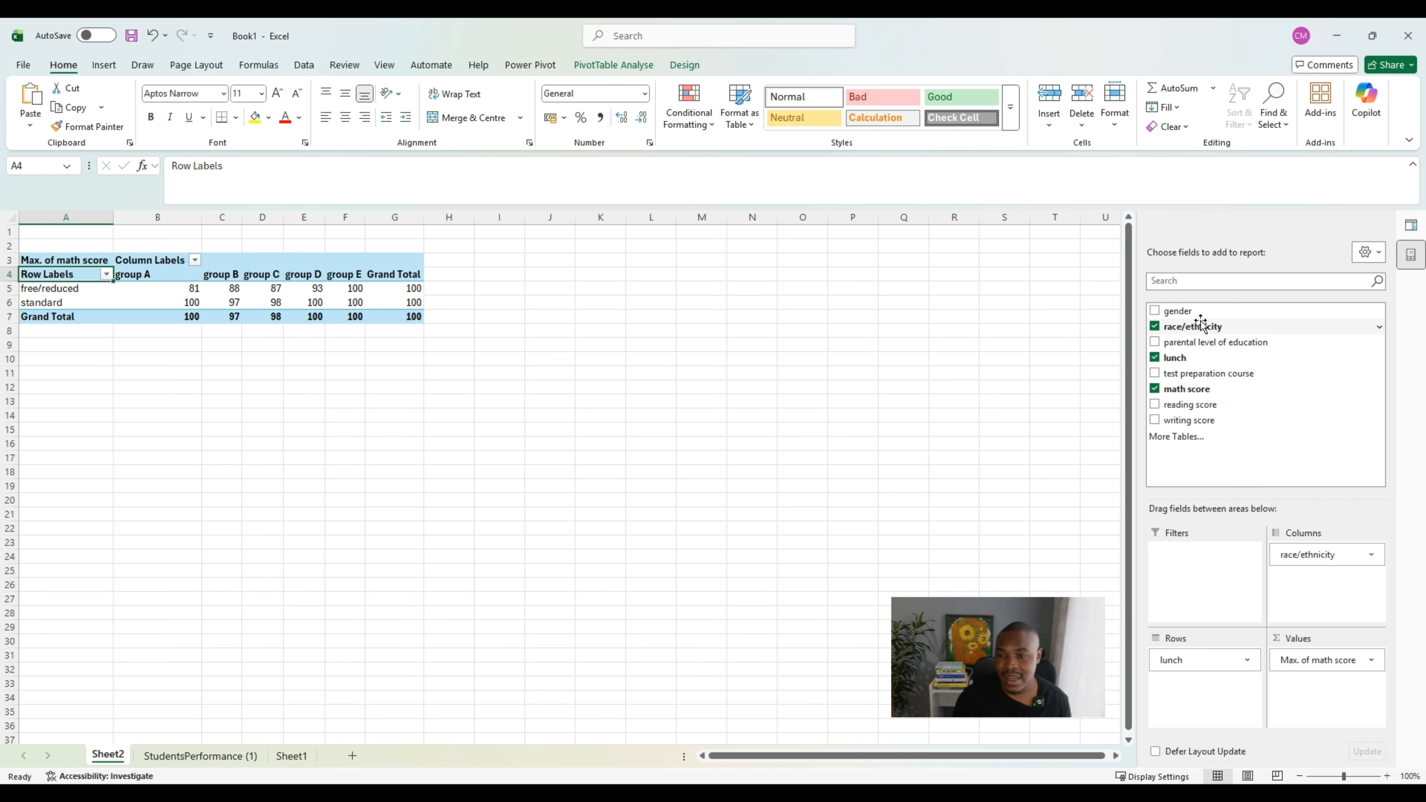
pyautogui.moveTo(1179, 311); pyautogui.dragTo(1185, 685)
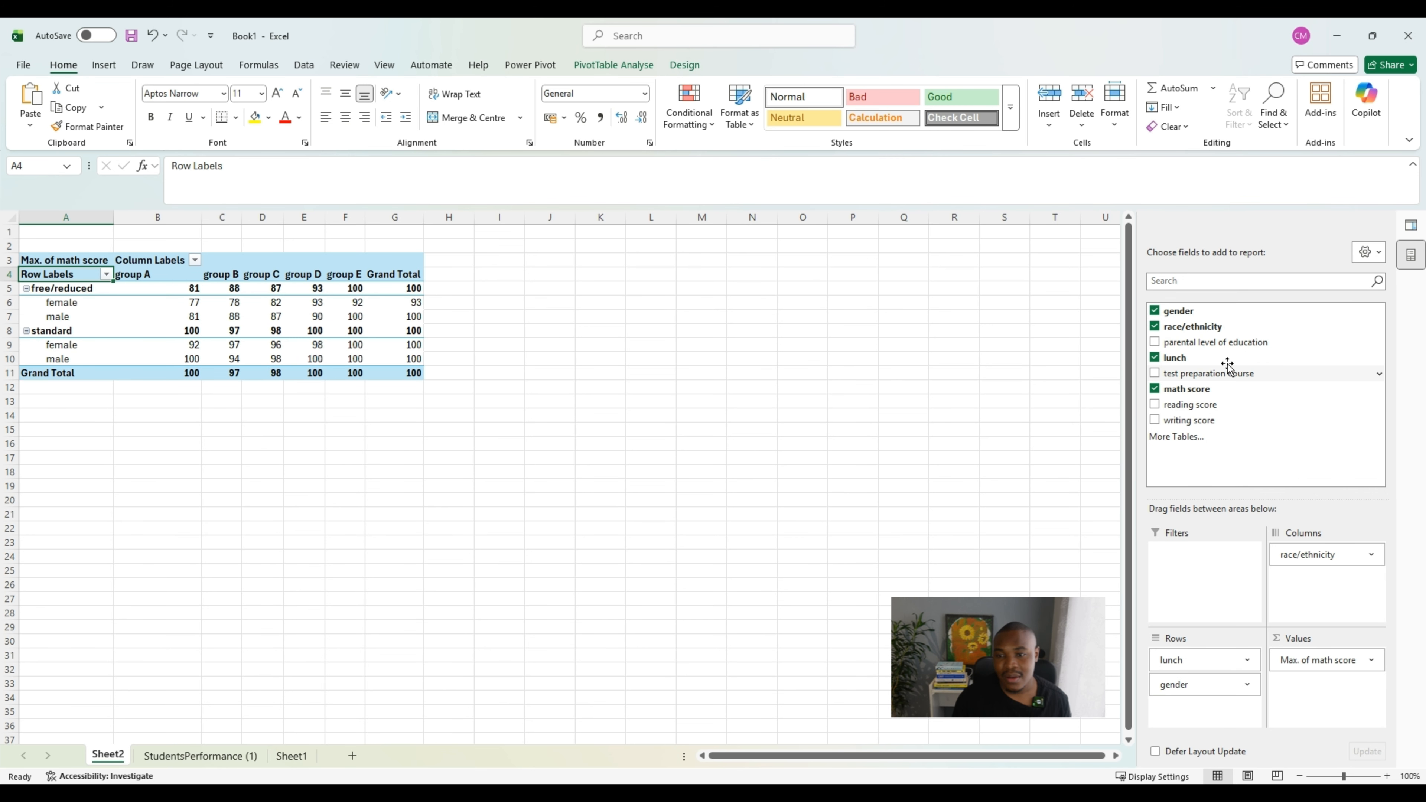
# Add parental level of education as the innermost row field and look through the expanded PivotTable
pyautogui.moveTo(1217, 342); pyautogui.dragTo(1207, 705)
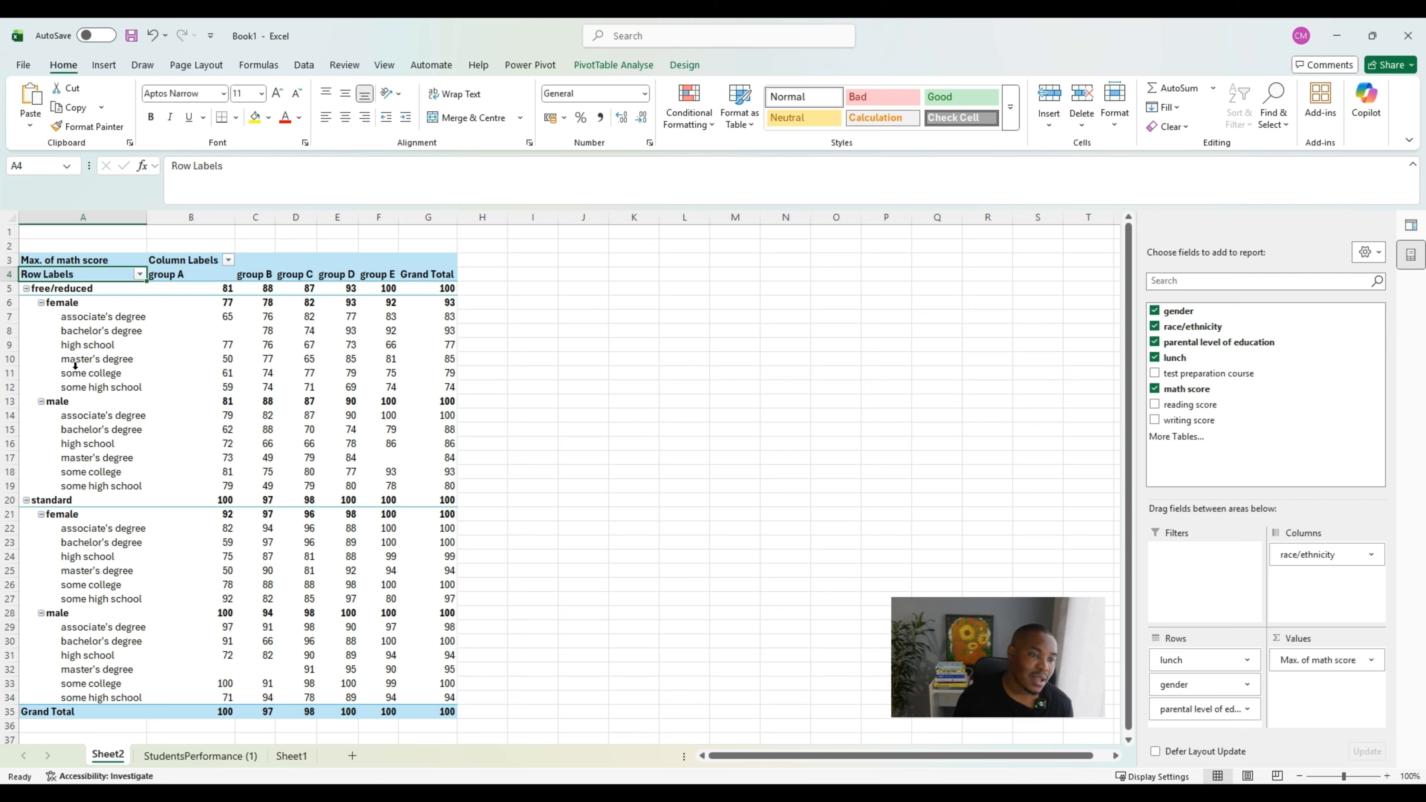
pyautogui.scroll(-4, 107, 445)
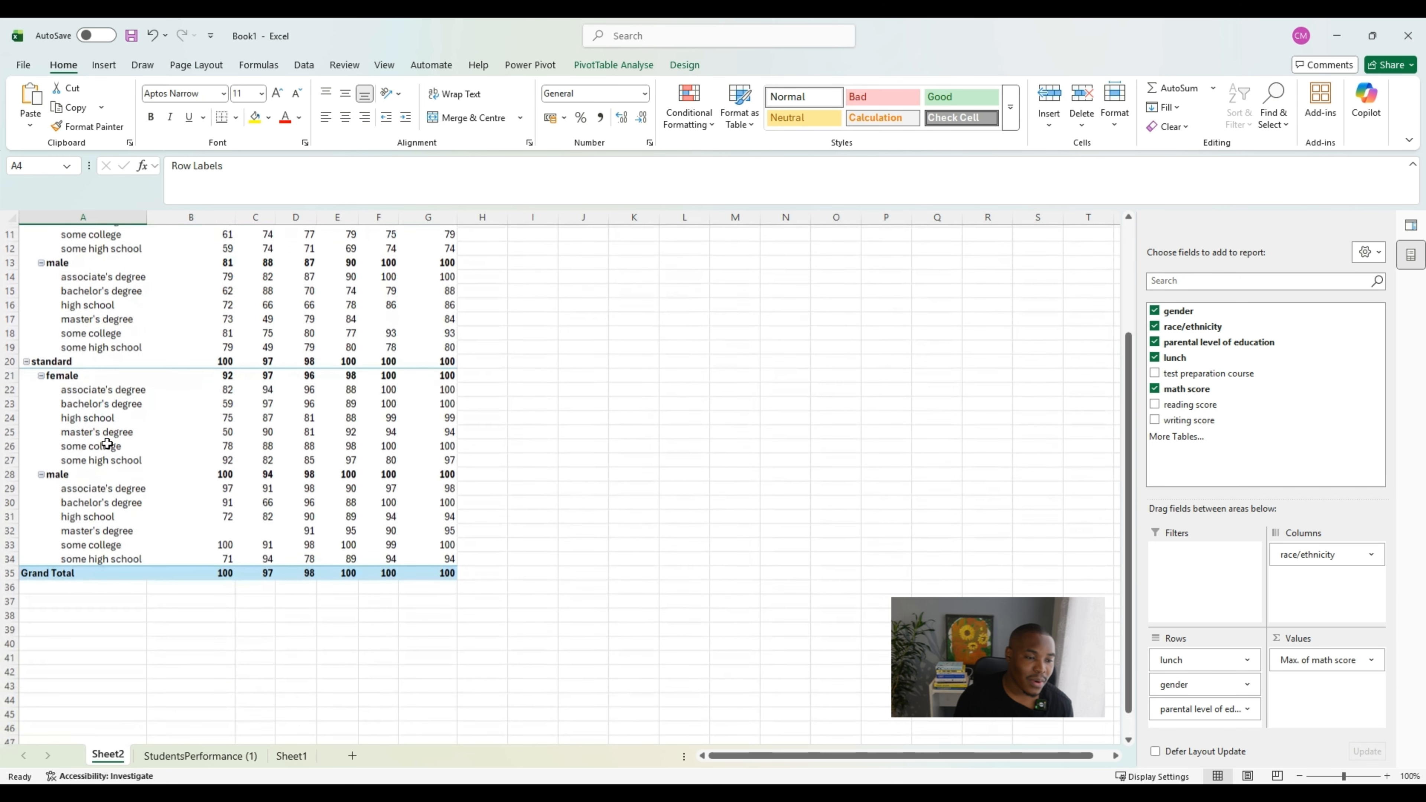
pyautogui.scroll(4, 107, 445)
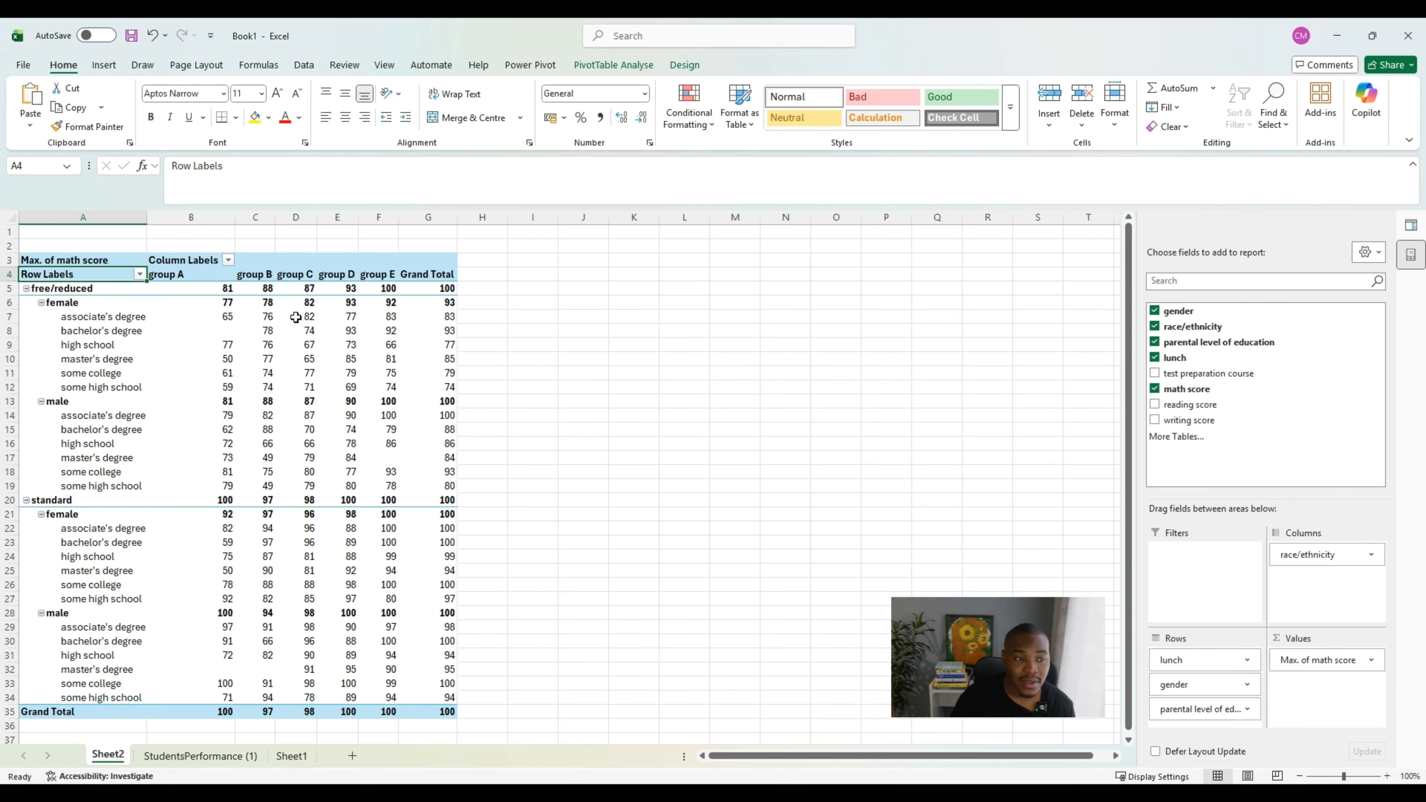
# Clear the PivotTable by removing gender, race/ethnicity, parental level of education, lunch and math score
pyautogui.click(1155, 310)
pyautogui.click(1155, 327)
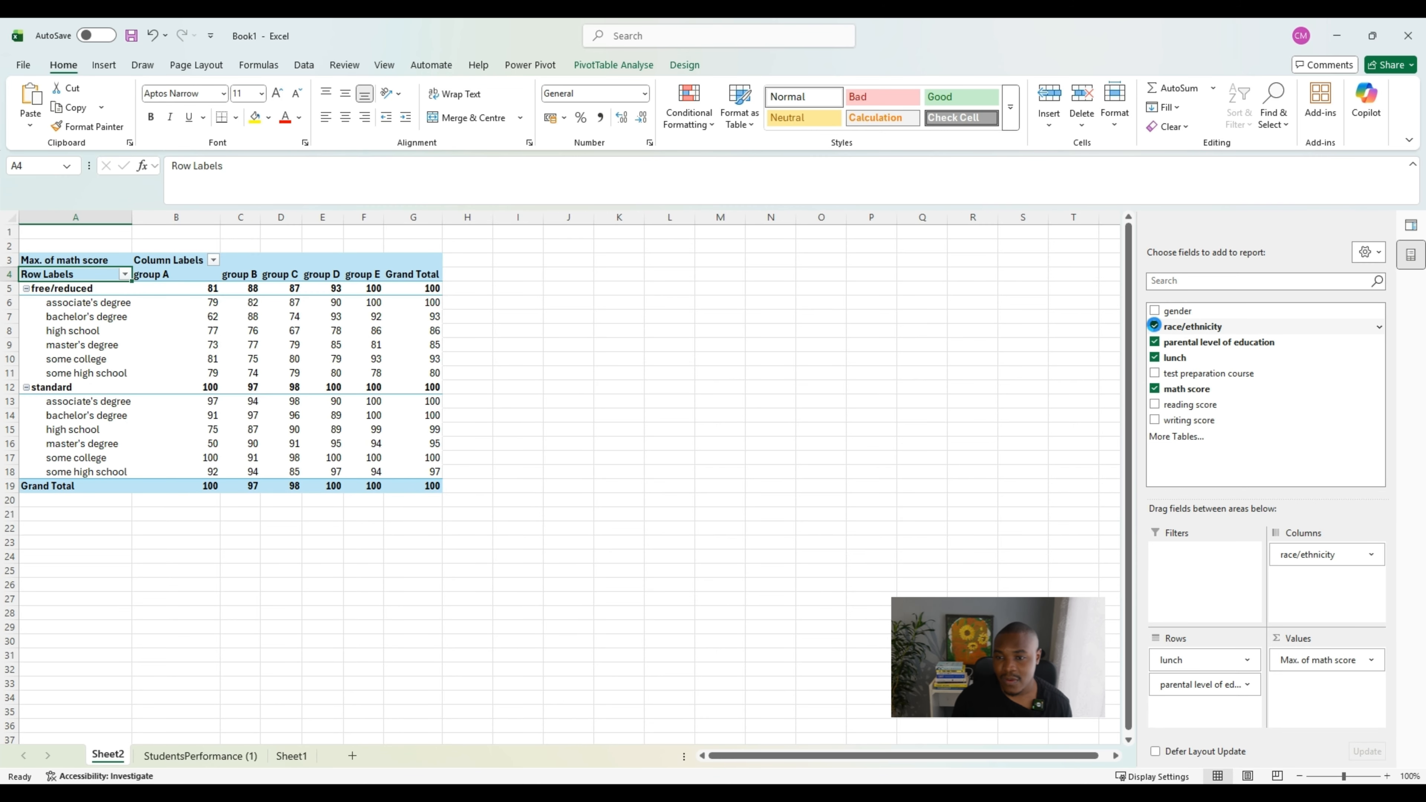
pyautogui.click(1155, 342)
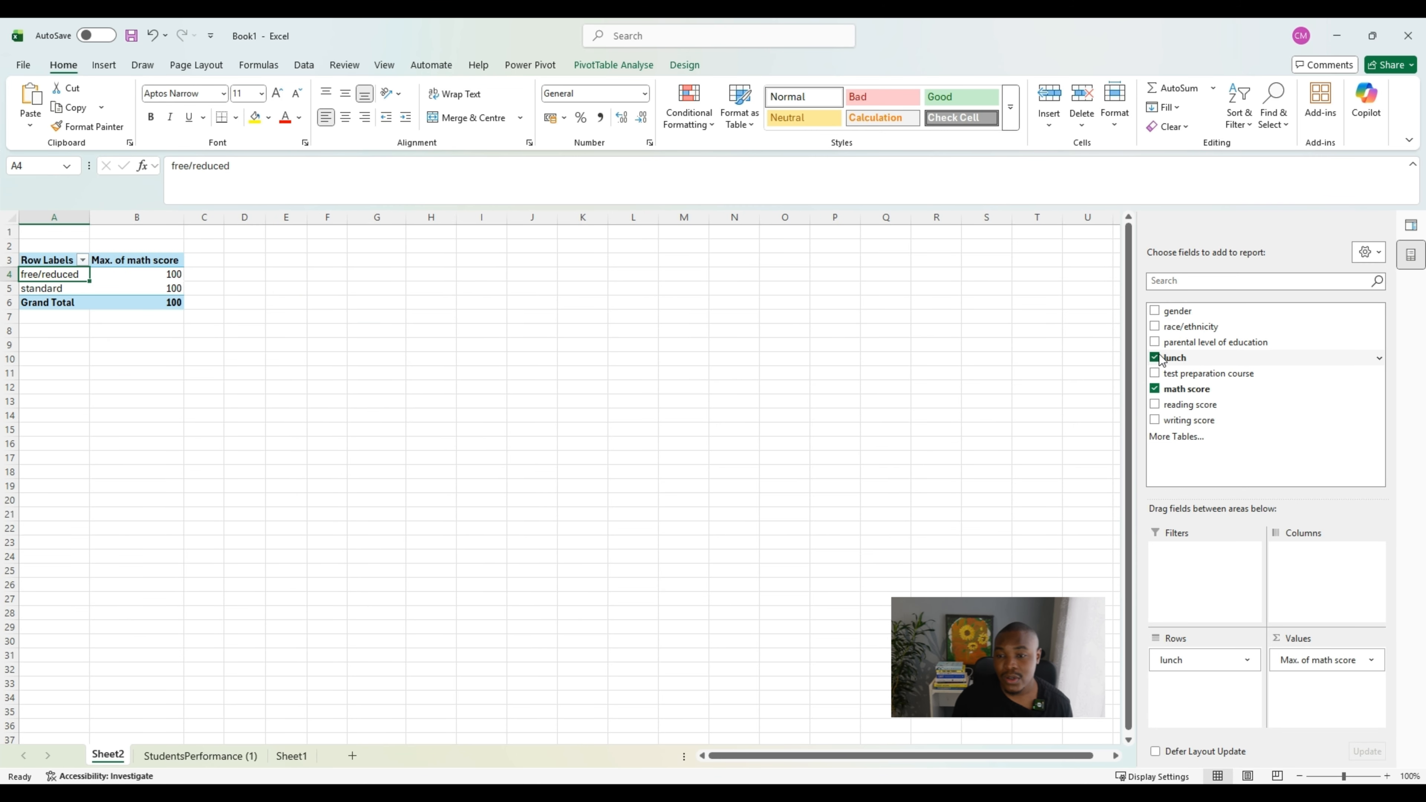
pyautogui.click(1156, 358)
pyautogui.click(1156, 389)
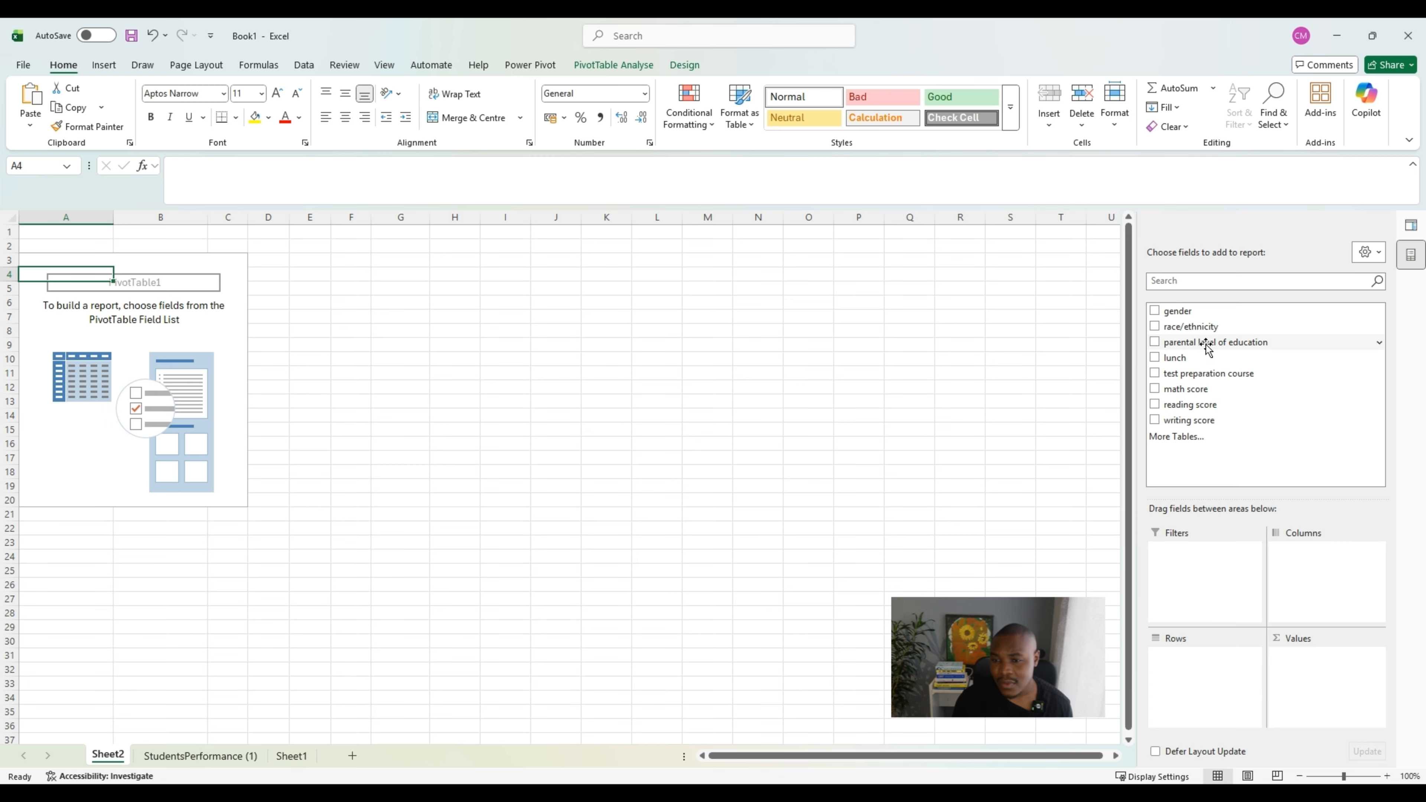
# Put parental level of education in the rows and add the math, reading and writing scores as summed values
pyautogui.moveTo(1202, 343); pyautogui.dragTo(1194, 667)
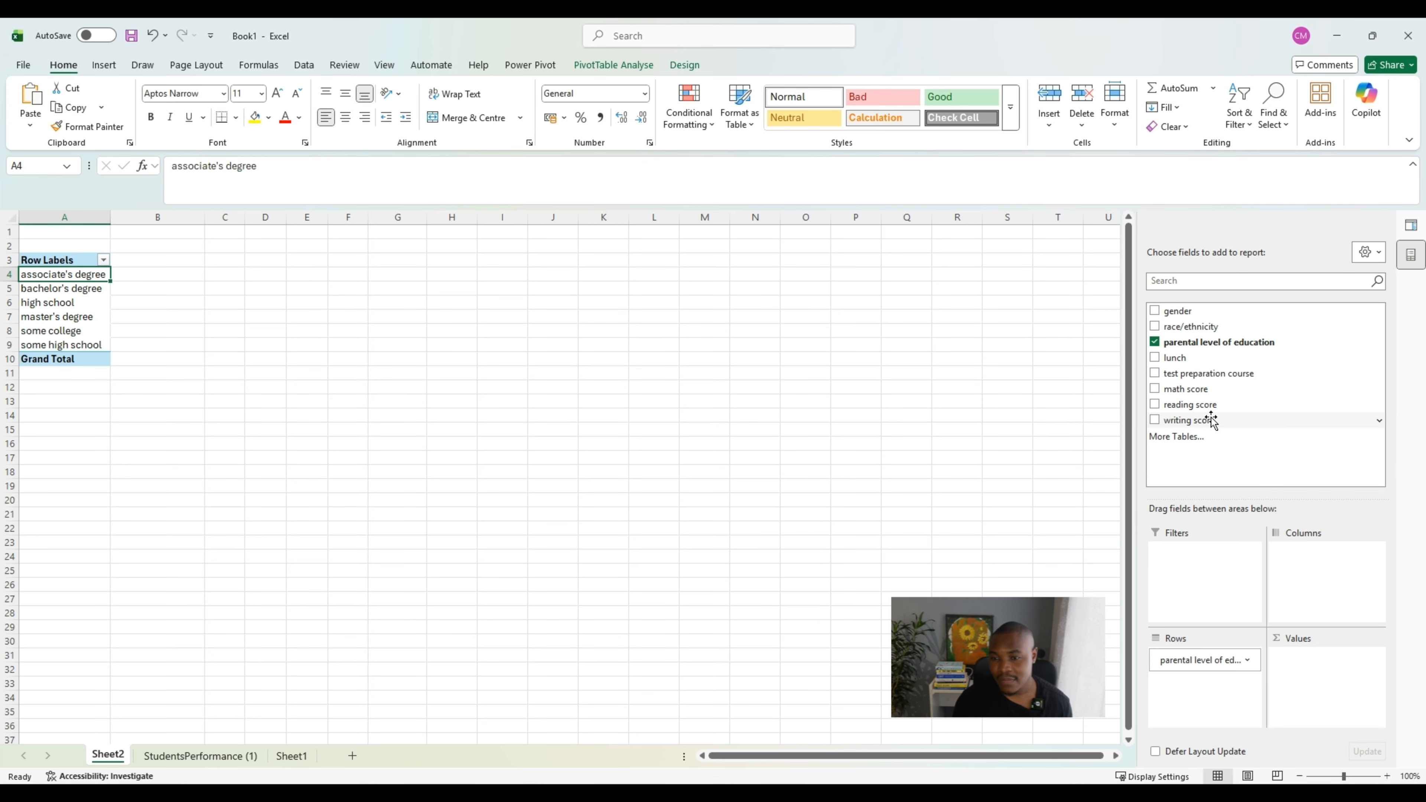
pyautogui.moveTo(1212, 390); pyautogui.dragTo(1319, 661)
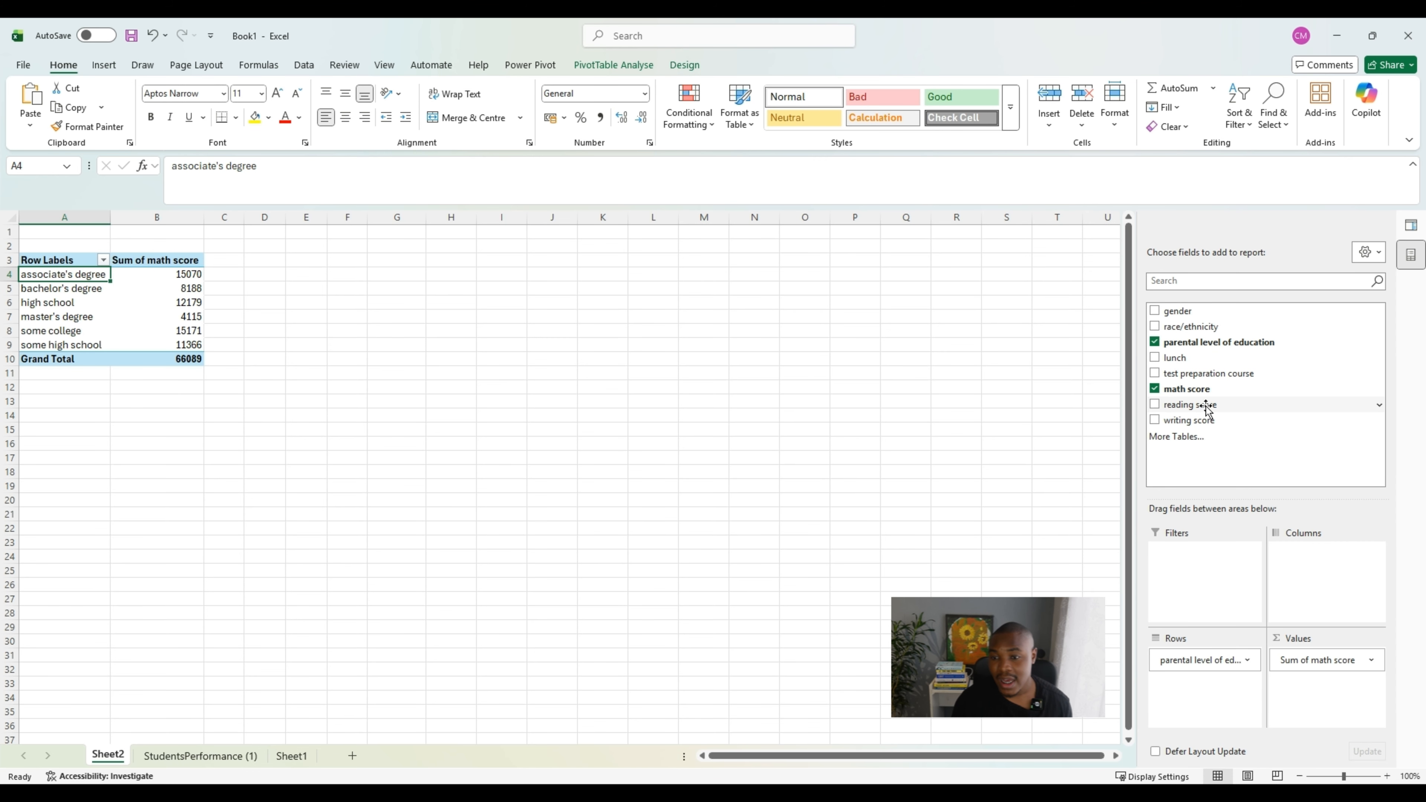
pyautogui.moveTo(1207, 409); pyautogui.dragTo(1323, 677)
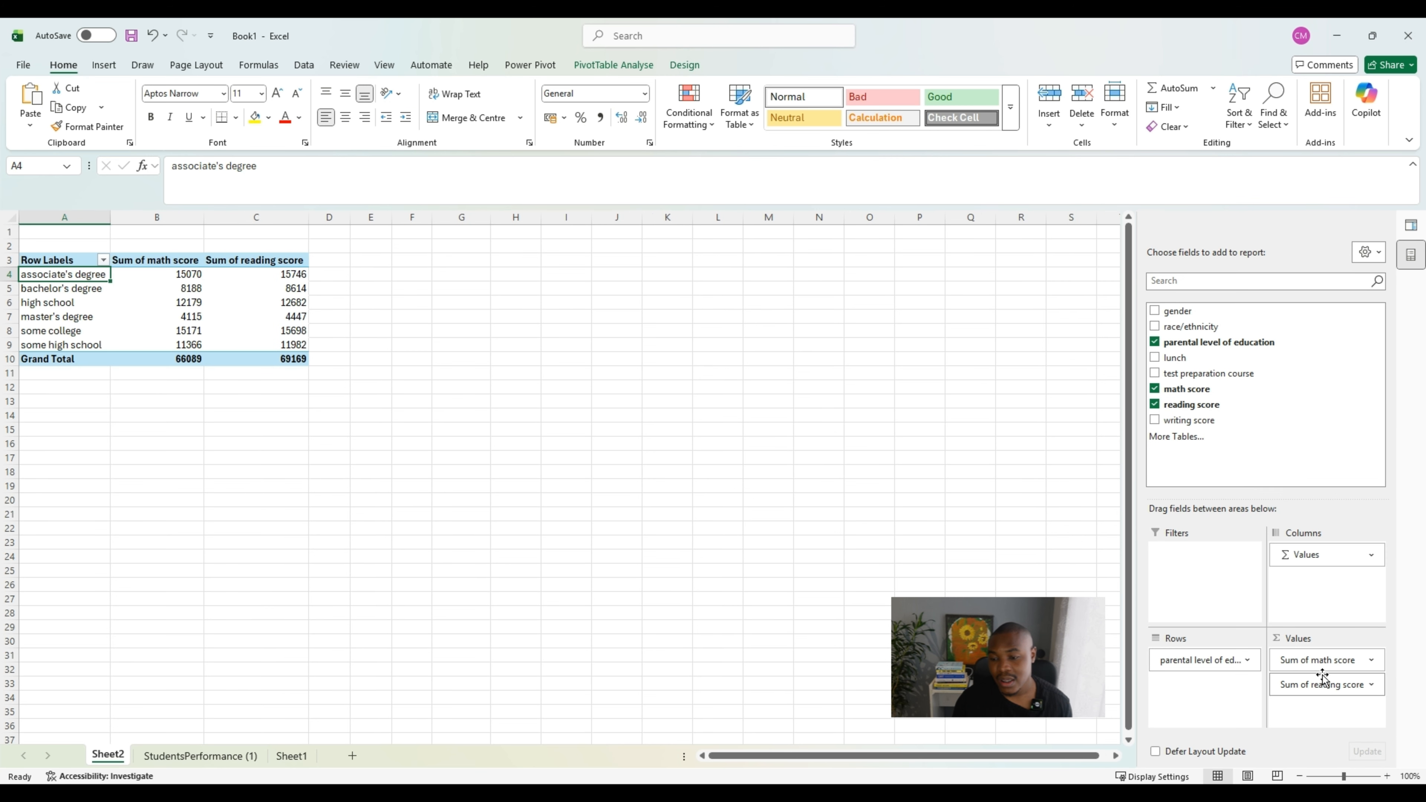
pyautogui.moveTo(1179, 419); pyautogui.dragTo(1306, 702)
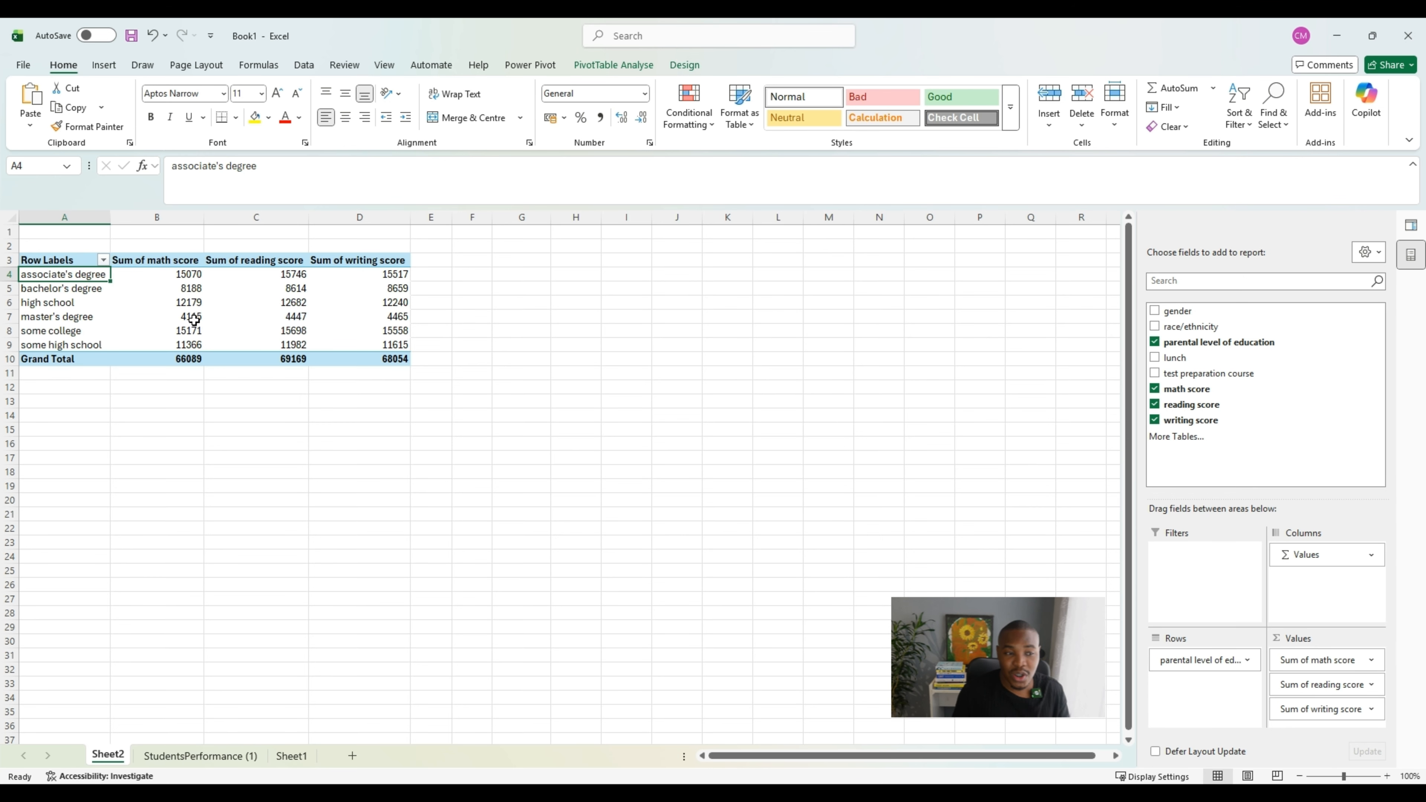
# Try gender as an inner row field under parental level of education, and move it to the report filters
pyautogui.click(483, 414)
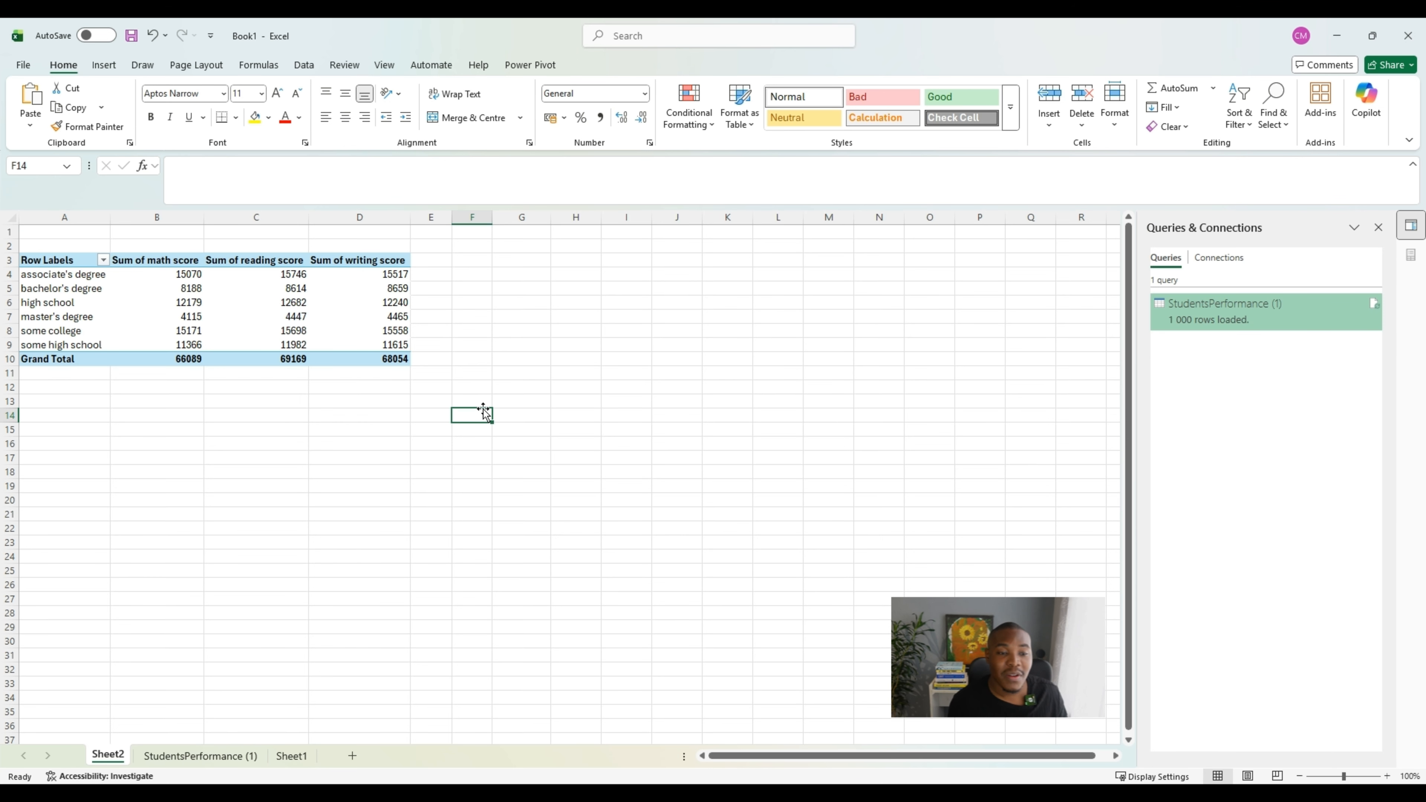
pyautogui.click(387, 259)
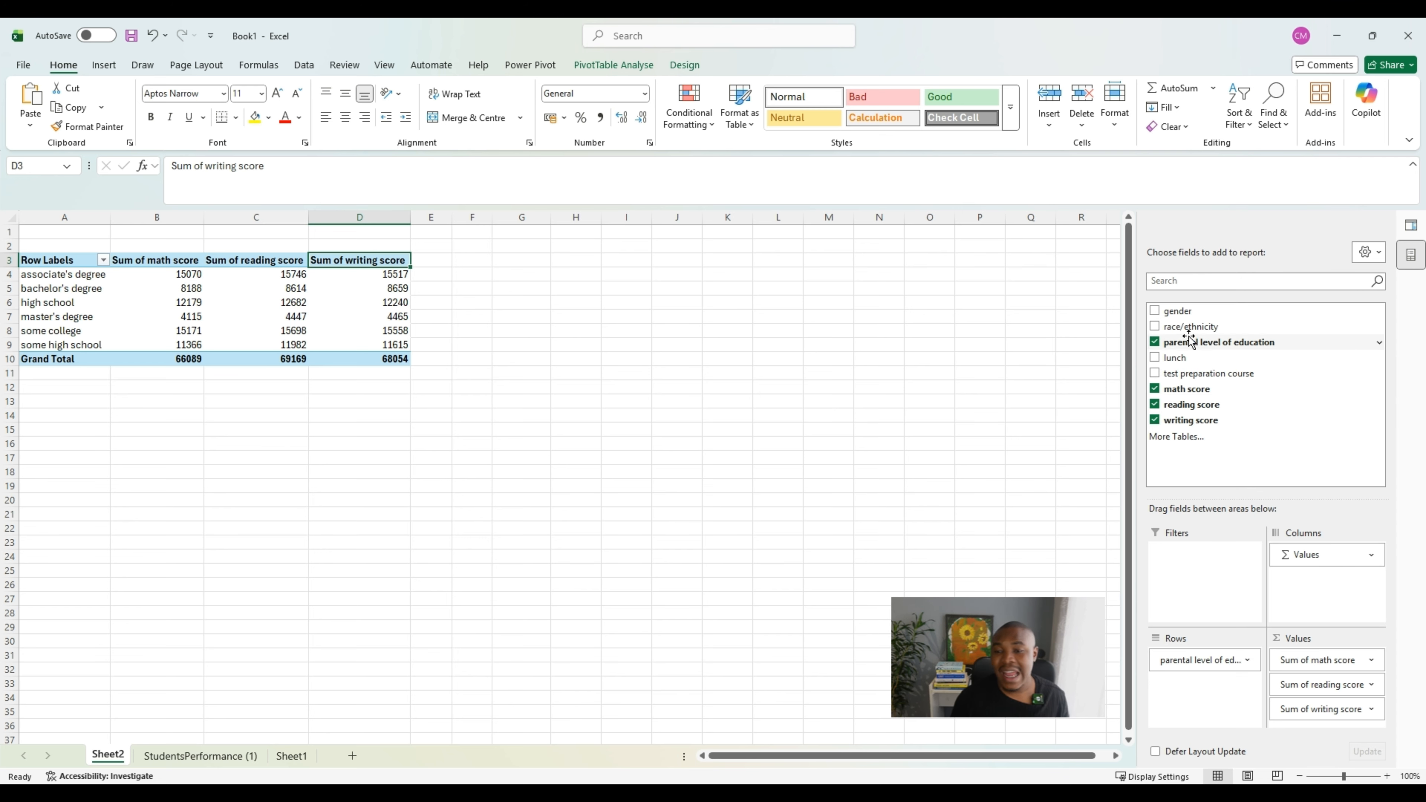
pyautogui.moveTo(1183, 318); pyautogui.dragTo(1202, 681)
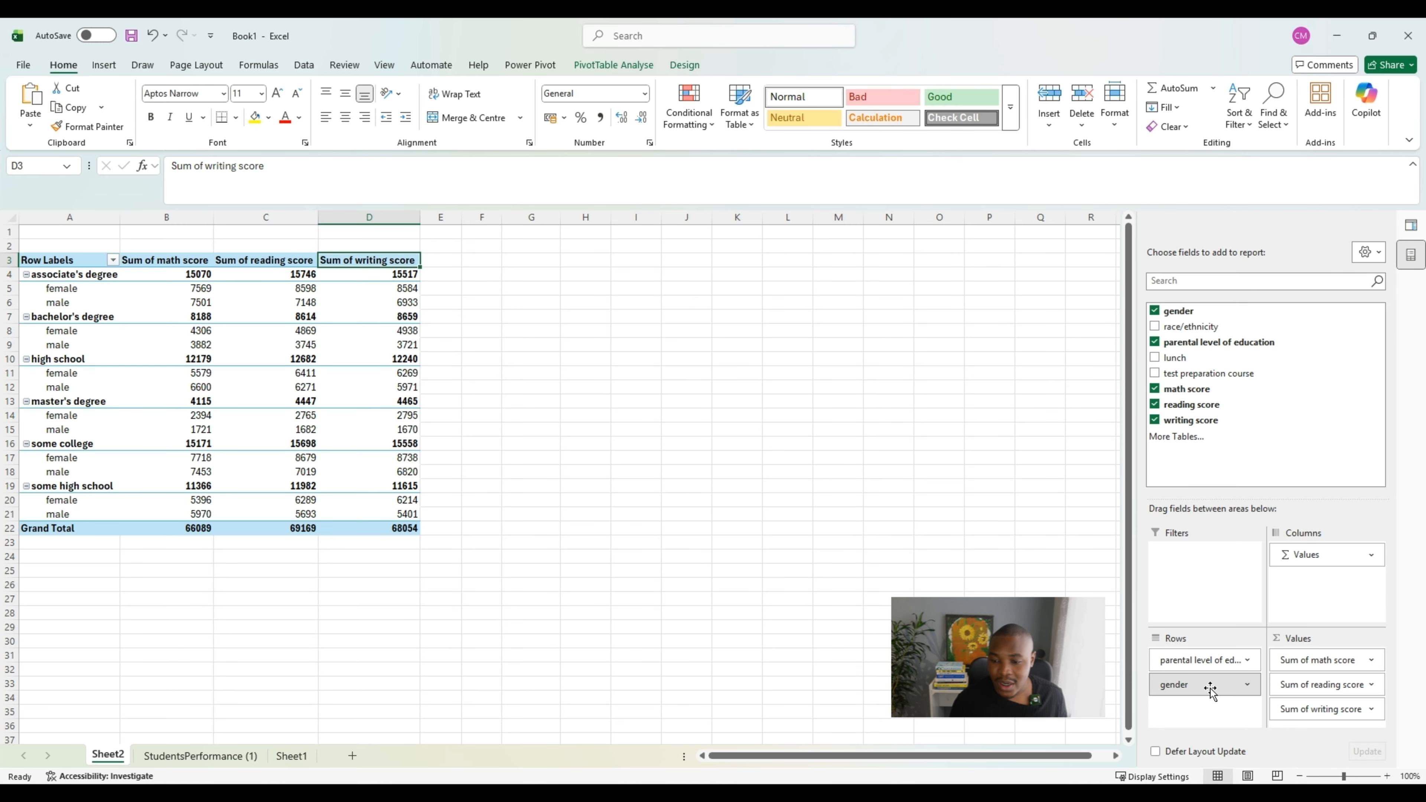
pyautogui.moveTo(1210, 689); pyautogui.dragTo(1202, 573)
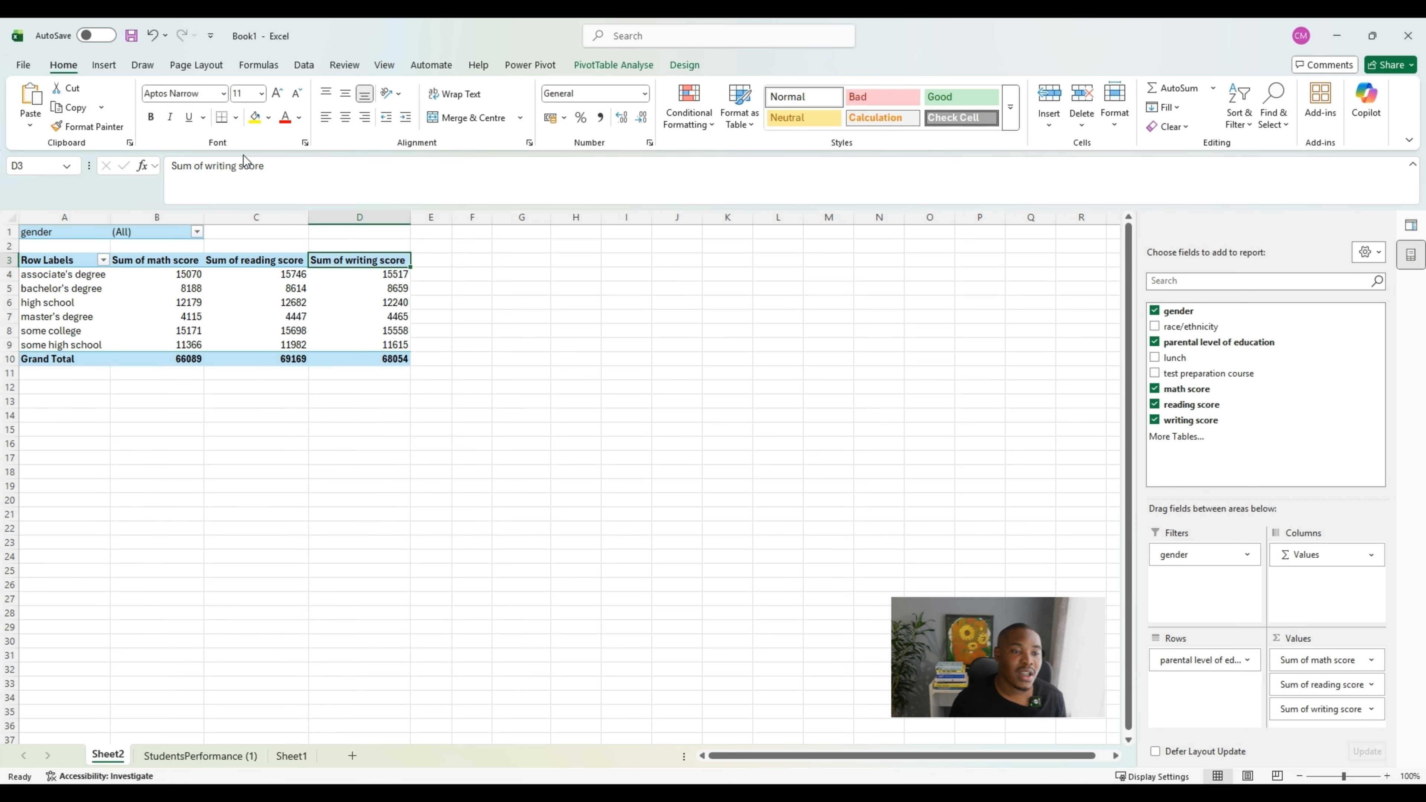